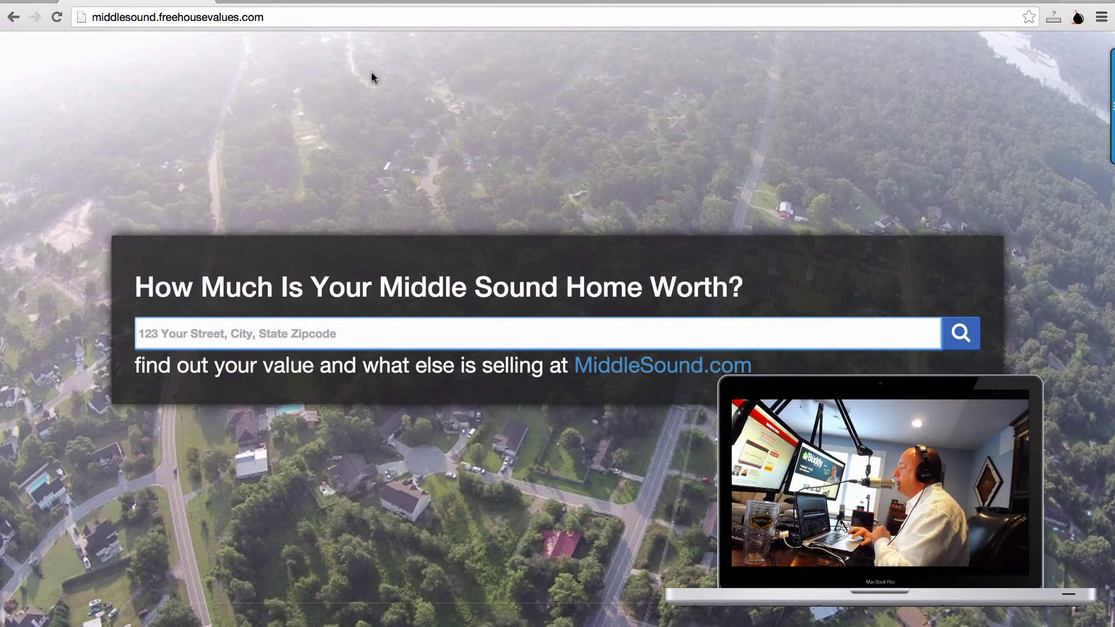
Open wilmingtonvalues.com and look over its home value landing page
{"action": "left_click", "coordinate": [381, 21]}
{"action": "type", "text": "wilmingtonvalues.com"}
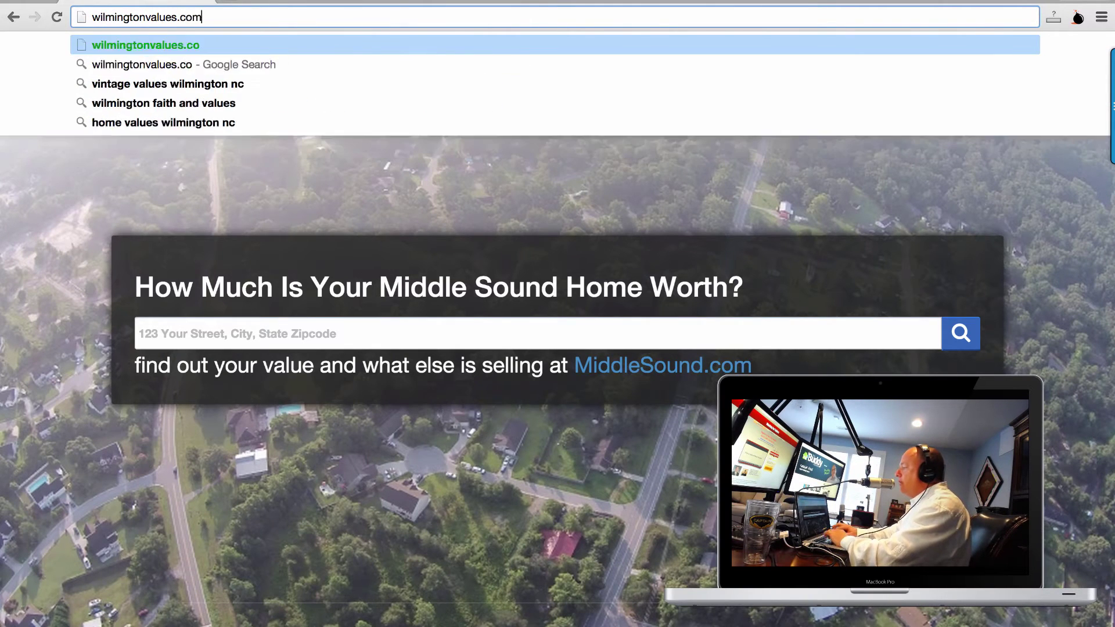
{"action": "key", "text": "Return"}
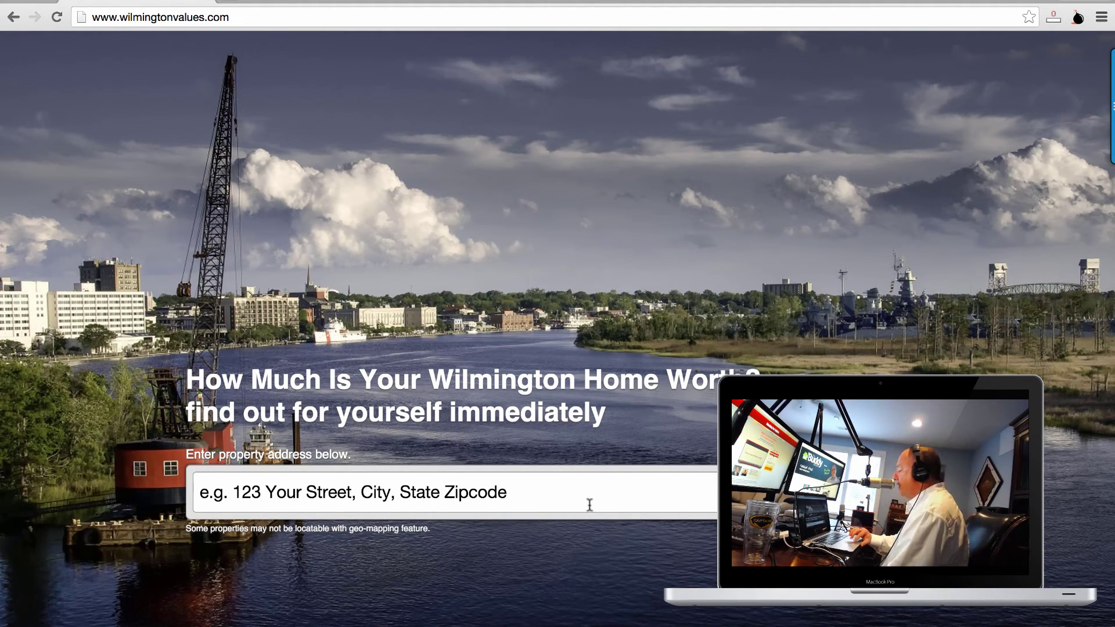
{"action": "scroll", "coordinate": [589, 504], "scroll_direction": "down", "scroll_amount": 1}
{"action": "scroll", "coordinate": [589, 503], "scroll_direction": "up", "scroll_amount": 1}
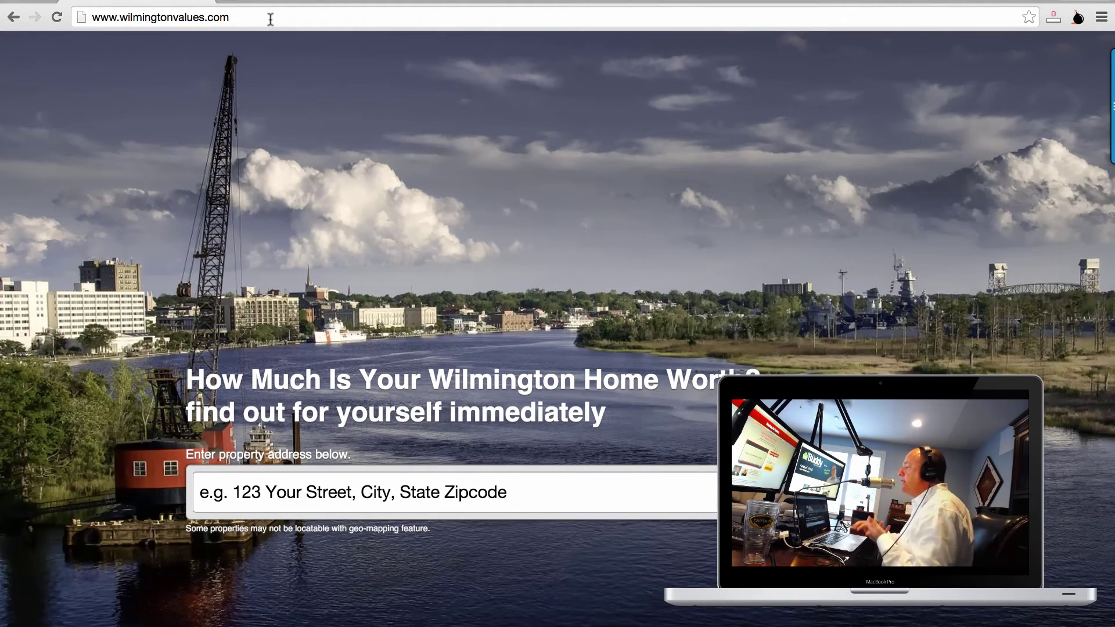
Return to the Update Micro Site page of the account, open the engagements list and look through the leads
{"action": "left_click", "coordinate": [12, 17]}
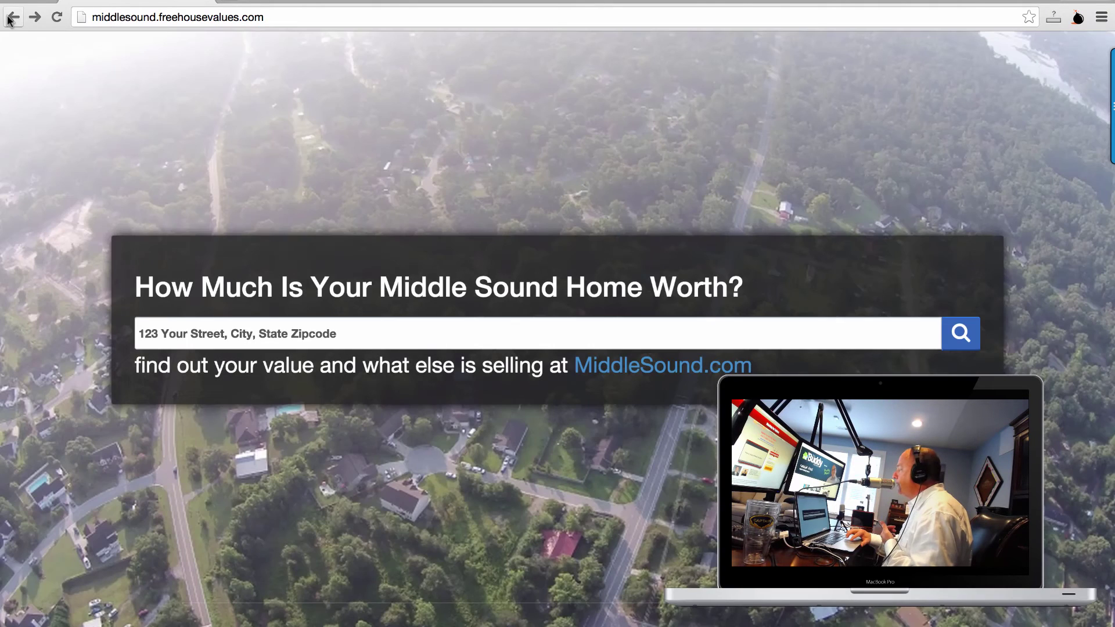
{"action": "left_click", "coordinate": [11, 17]}
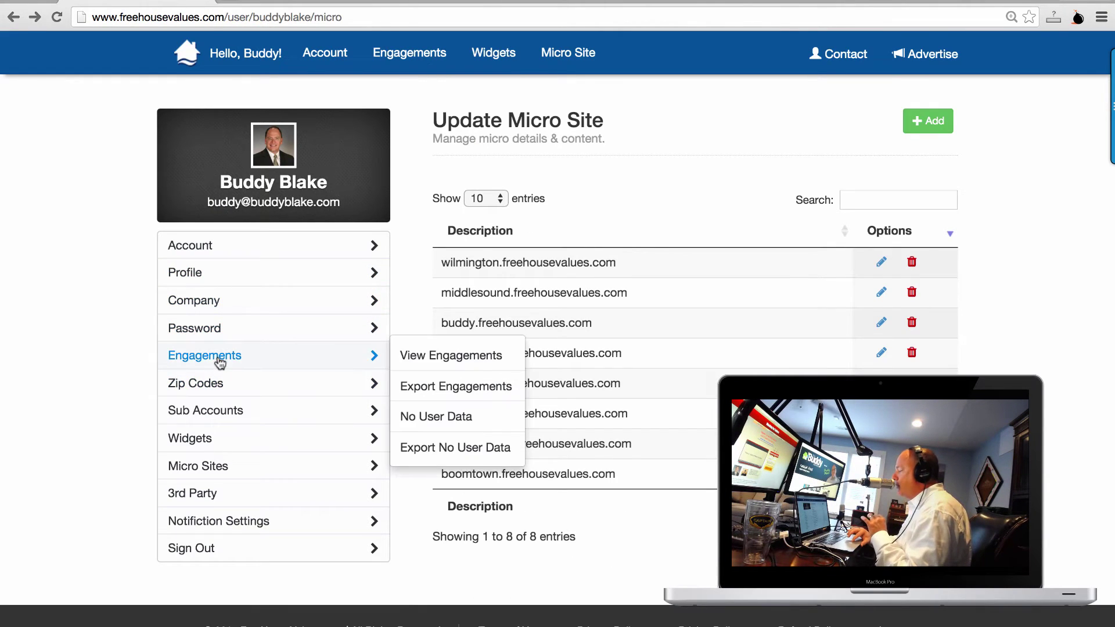
{"action": "mouse_move", "coordinate": [356, 361]}
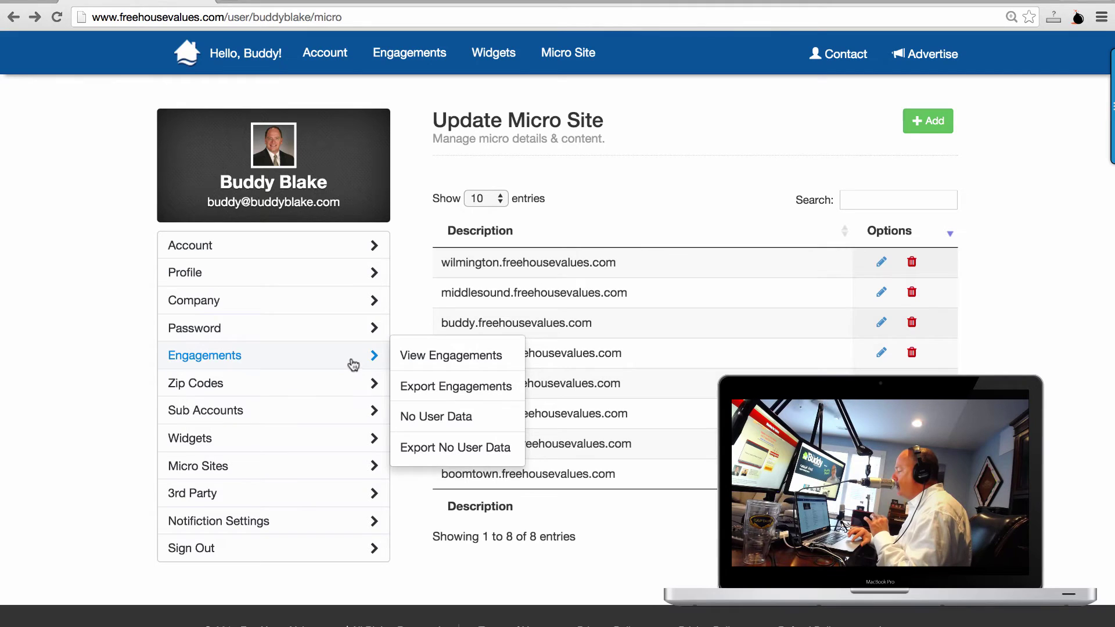
{"action": "left_click", "coordinate": [455, 361]}
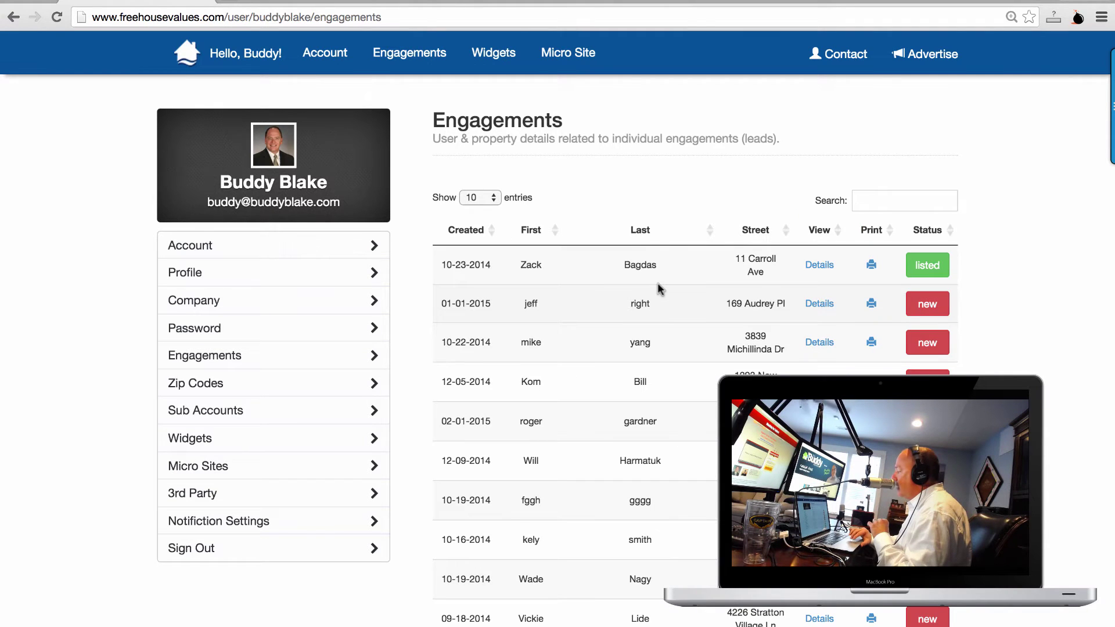
{"action": "scroll", "coordinate": [660, 288], "scroll_direction": "down", "scroll_amount": 2}
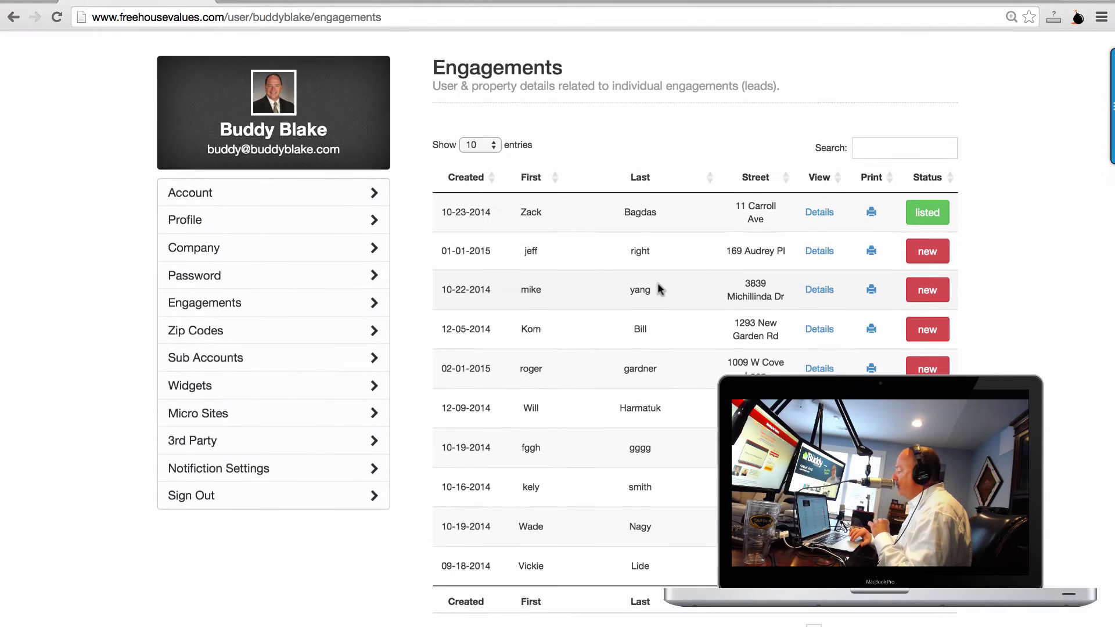
{"action": "scroll", "coordinate": [660, 289], "scroll_direction": "down", "scroll_amount": 3}
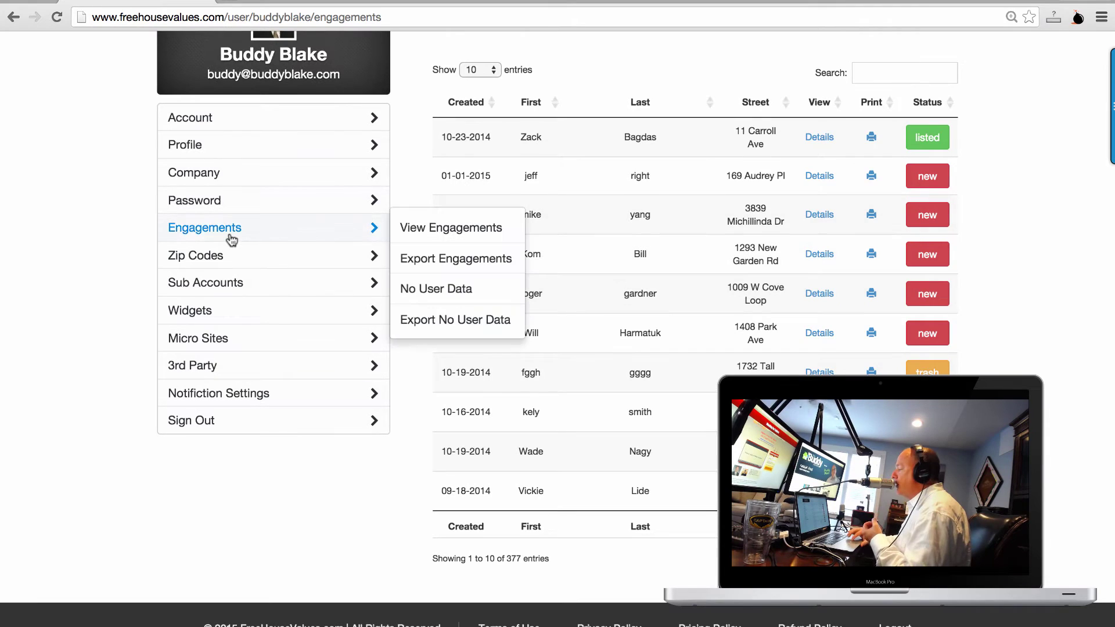
Open the No User Data list and show the details of its first entry, the Wilmington property
{"action": "mouse_move", "coordinate": [383, 238]}
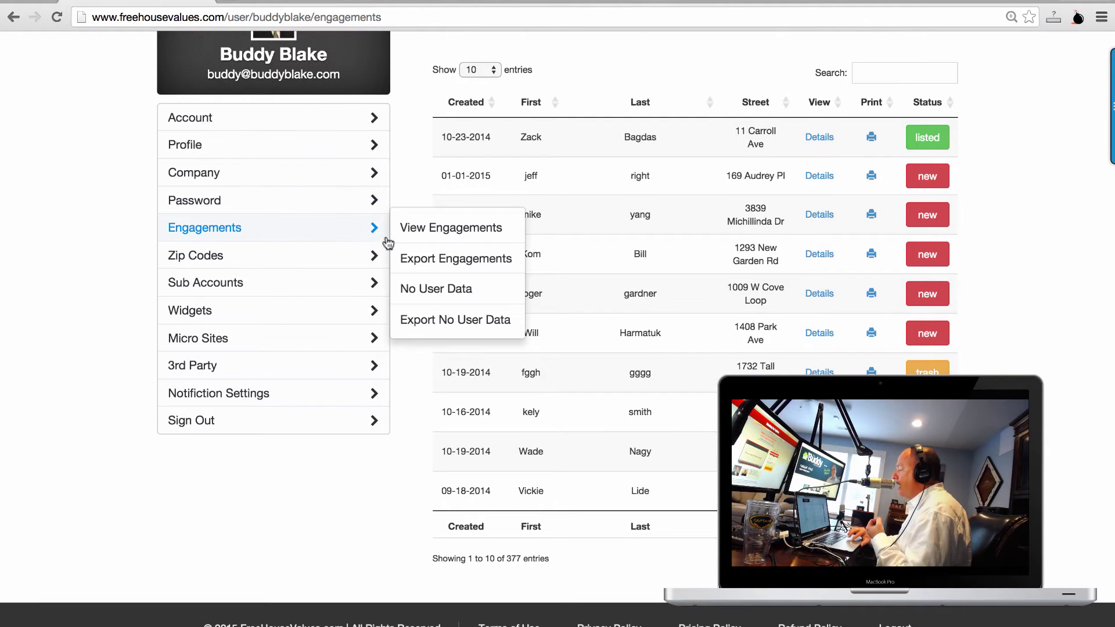
{"action": "left_click", "coordinate": [409, 288]}
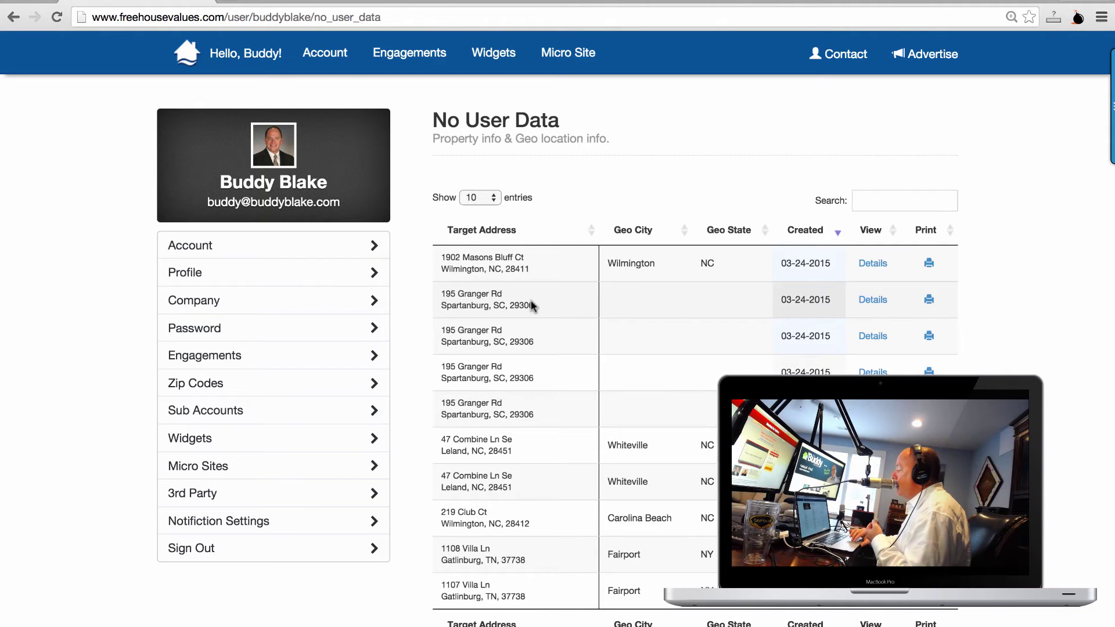
{"action": "left_click", "coordinate": [871, 266]}
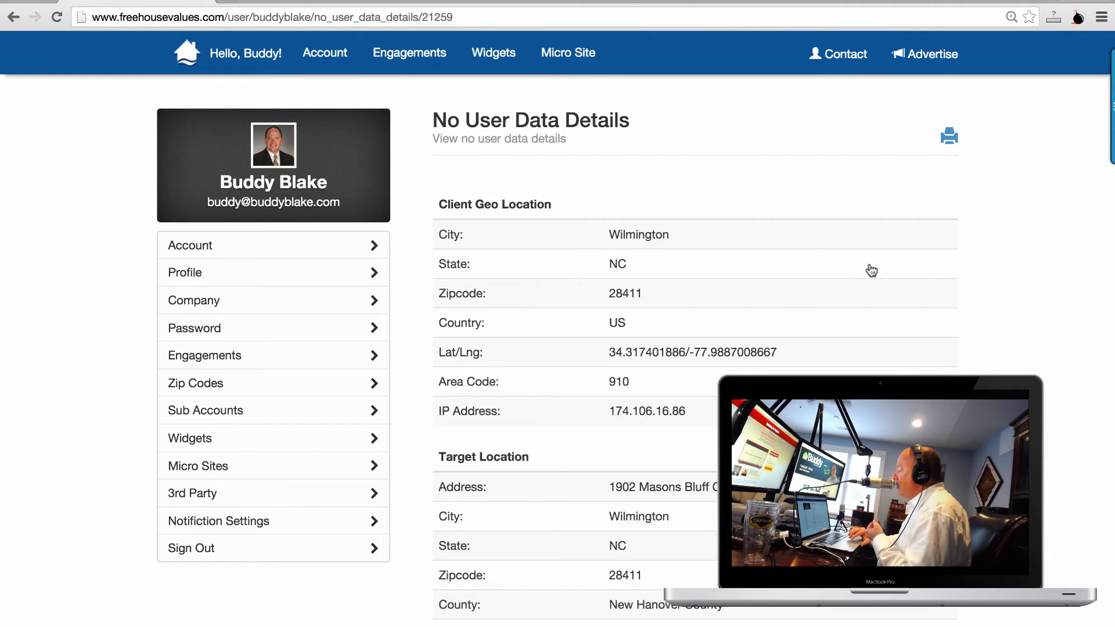
Examine the entry's geo location, target location, property details, price history and referral info, and highlight its AVM amount
{"action": "scroll", "coordinate": [779, 333], "scroll_direction": "down", "scroll_amount": 4}
{"action": "scroll", "coordinate": [777, 332], "scroll_direction": "up", "scroll_amount": 2}
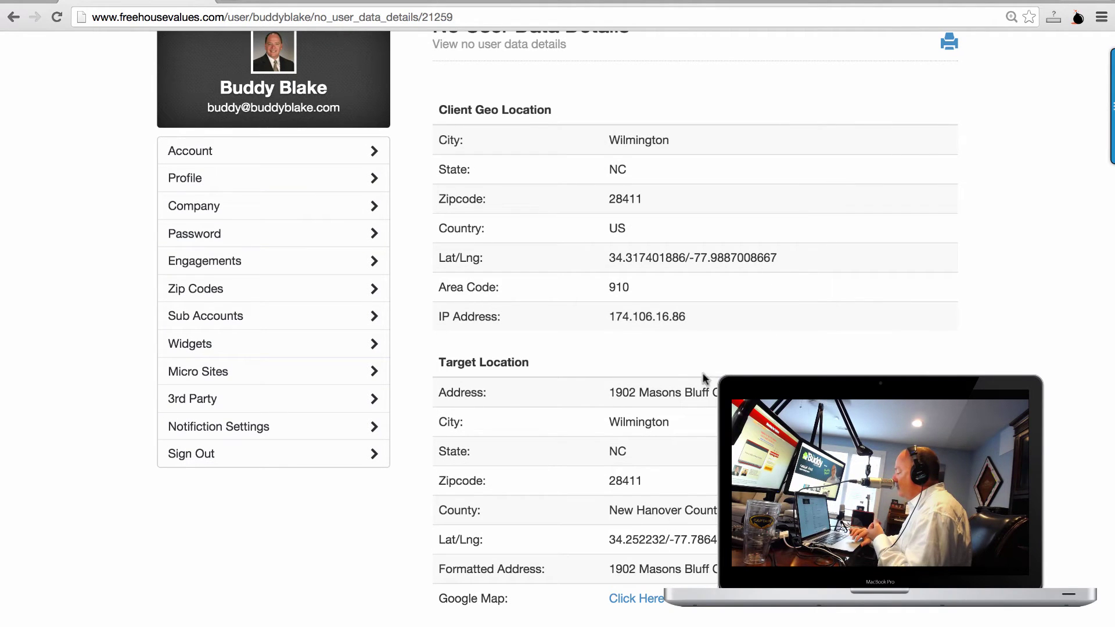
{"action": "scroll", "coordinate": [702, 256], "scroll_direction": "down", "scroll_amount": 3}
{"action": "scroll", "coordinate": [701, 256], "scroll_direction": "down", "scroll_amount": 1}
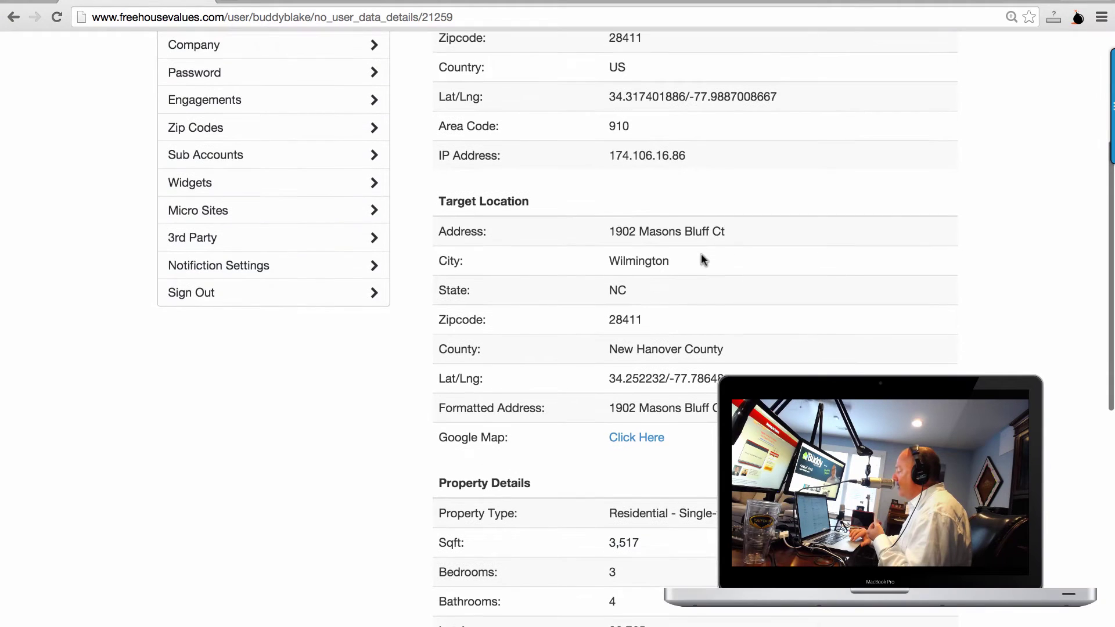
{"action": "scroll", "coordinate": [702, 256], "scroll_direction": "down", "scroll_amount": 3}
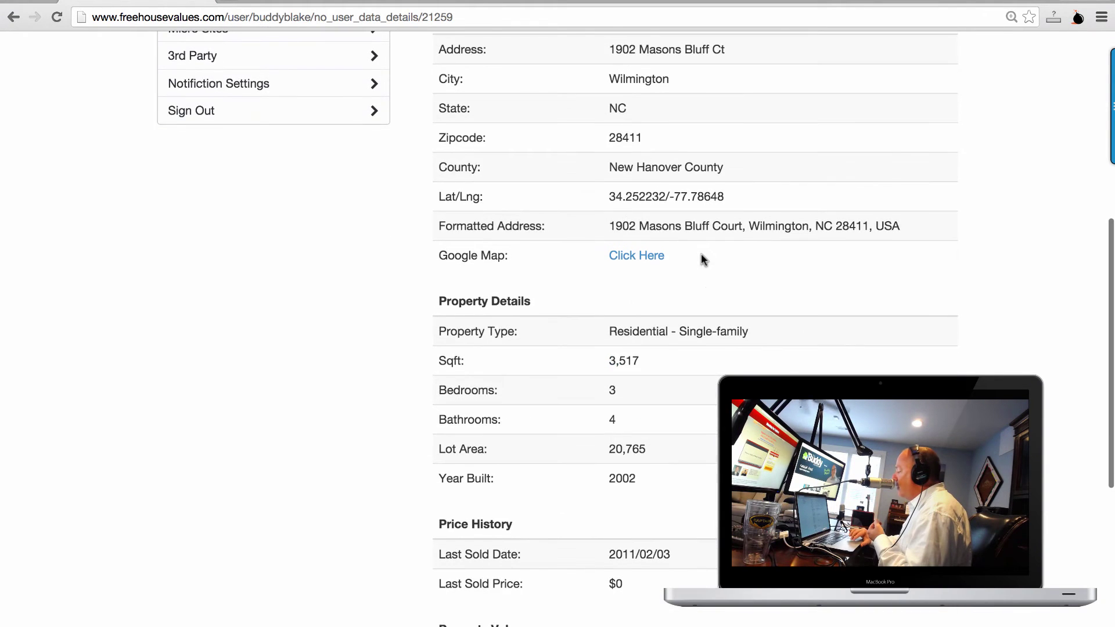
{"action": "scroll", "coordinate": [701, 255], "scroll_direction": "down", "scroll_amount": 8}
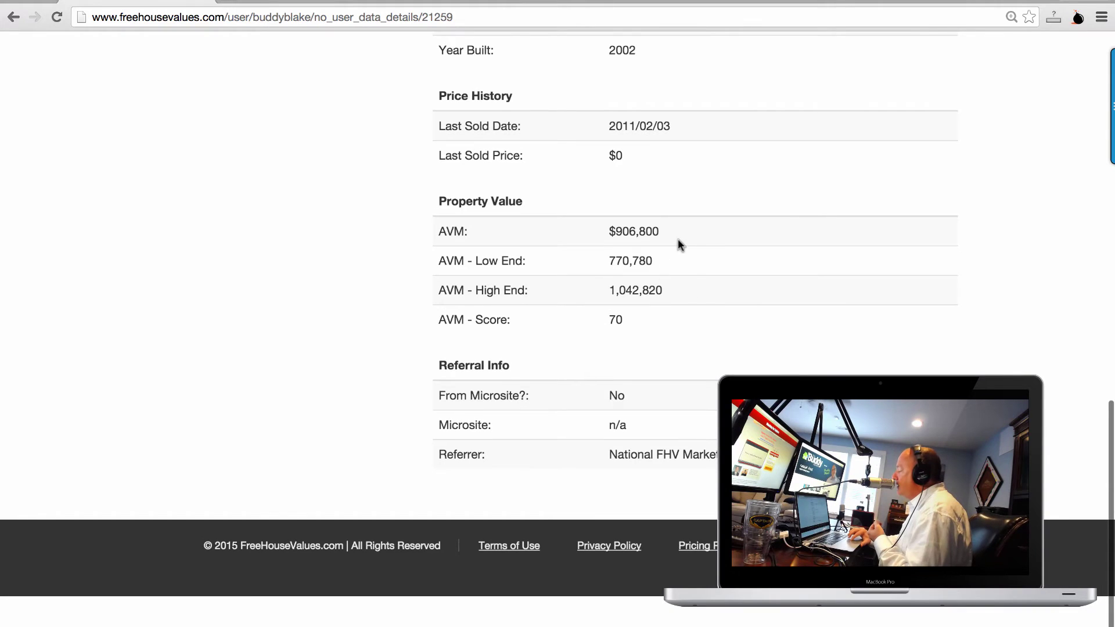
{"action": "left_click_drag", "start_coordinate": [660, 231], "coordinate": [630, 232]}
{"action": "left_click", "coordinate": [631, 232]}
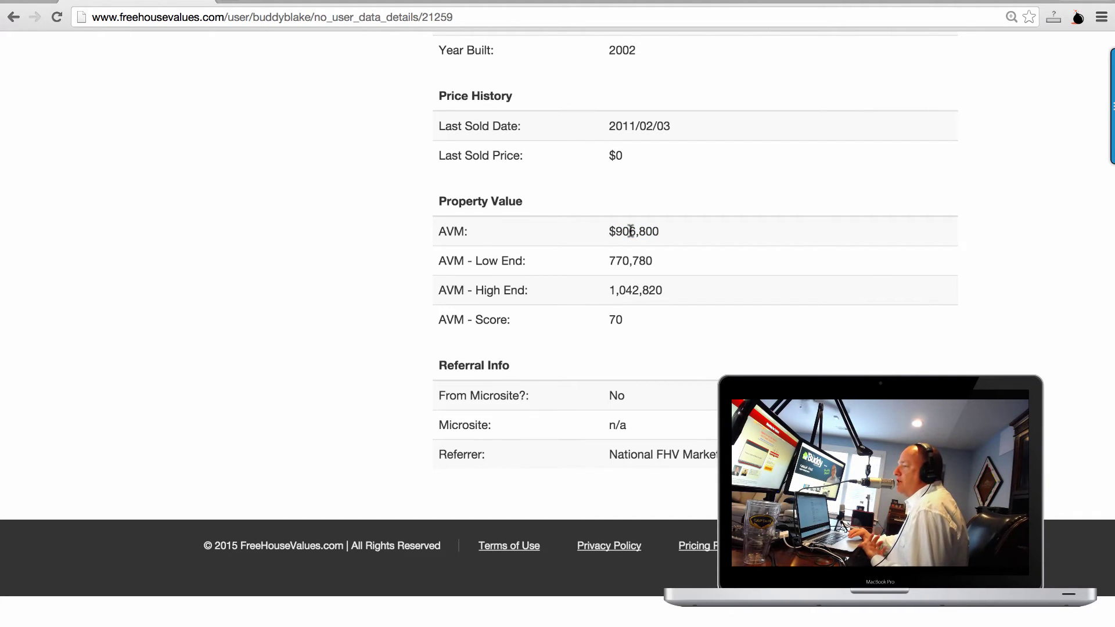
{"action": "left_click_drag", "start_coordinate": [662, 224], "coordinate": [611, 227]}
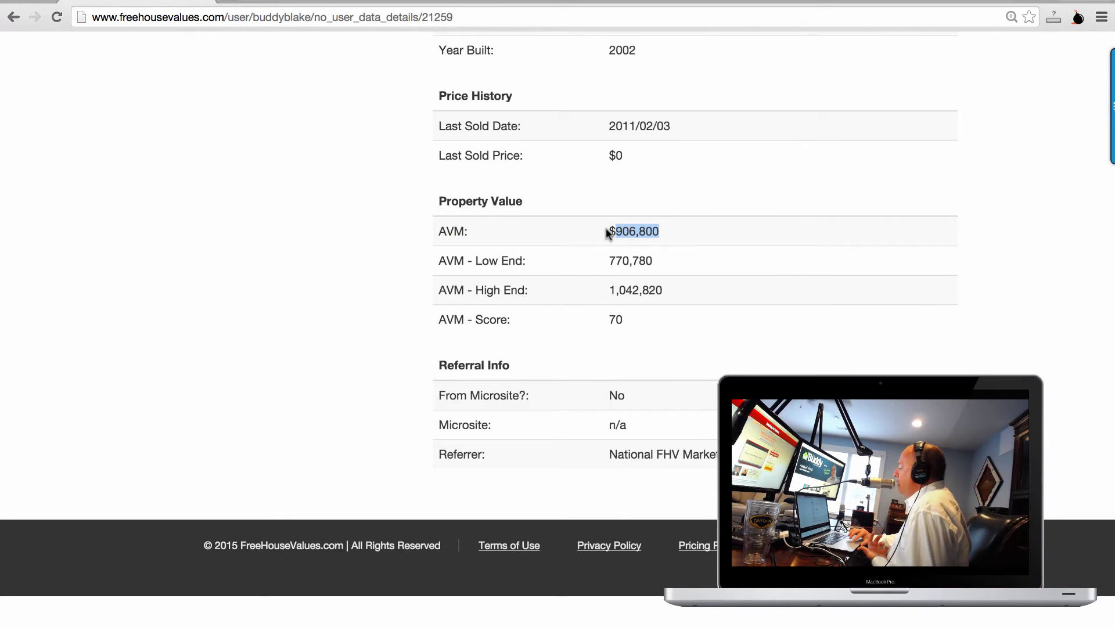
{"action": "left_click", "coordinate": [607, 228]}
{"action": "left_click_drag", "start_coordinate": [613, 230], "coordinate": [667, 230]}
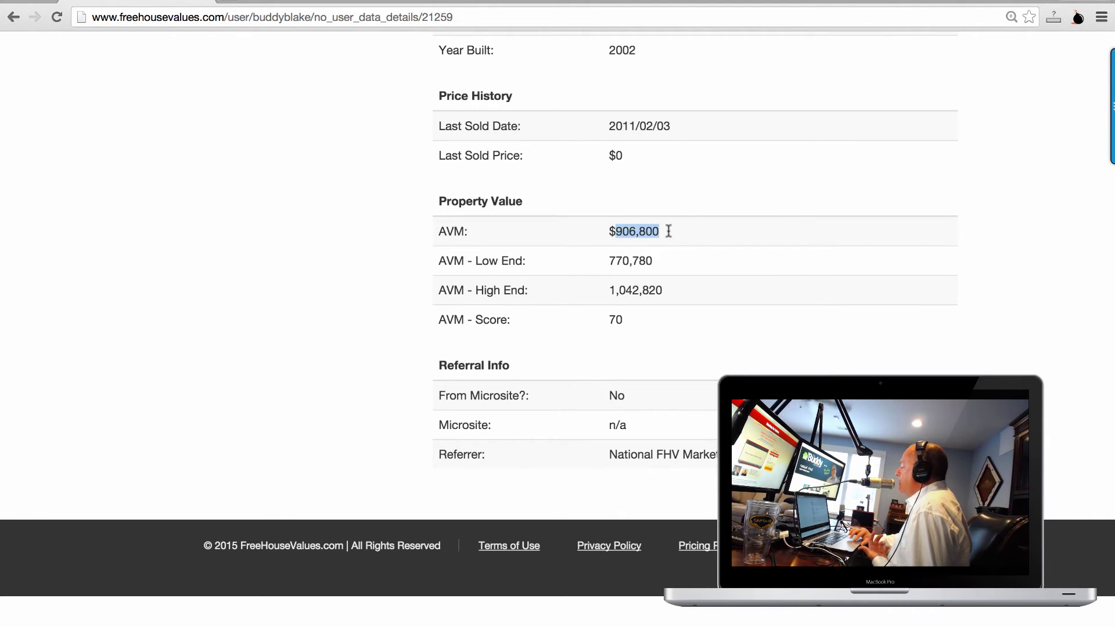
Go back to the micro sites list and show the available 3rd Party integrations, BombBomb and Rewsites
{"action": "scroll", "coordinate": [687, 268], "scroll_direction": "up", "scroll_amount": 15}
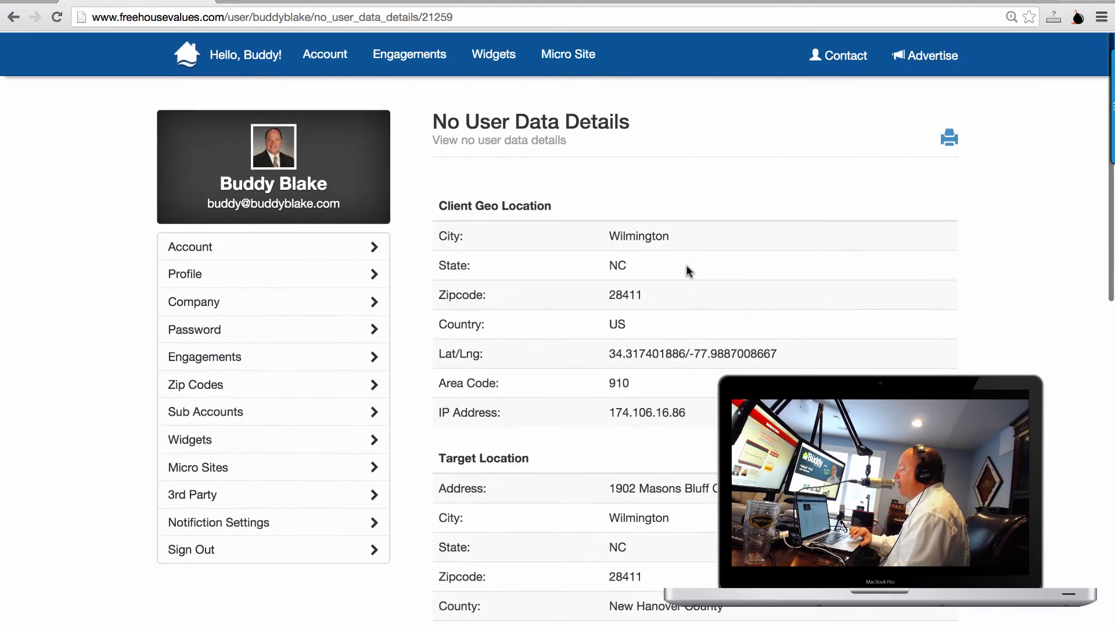
{"action": "left_click", "coordinate": [213, 470]}
{"action": "left_click", "coordinate": [209, 498]}
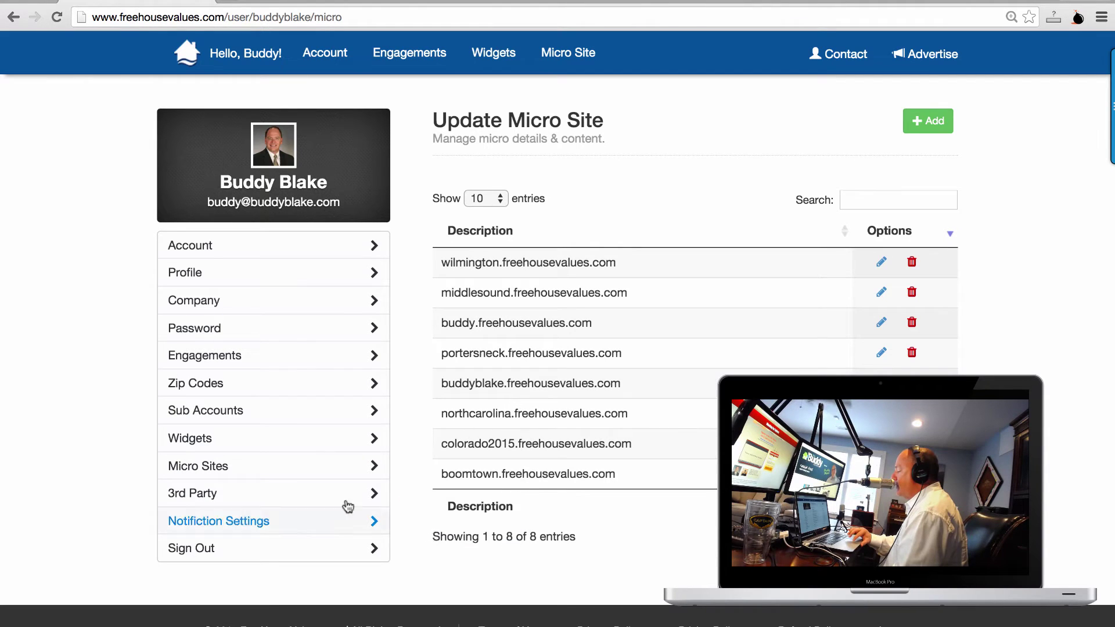
{"action": "mouse_move", "coordinate": [303, 499]}
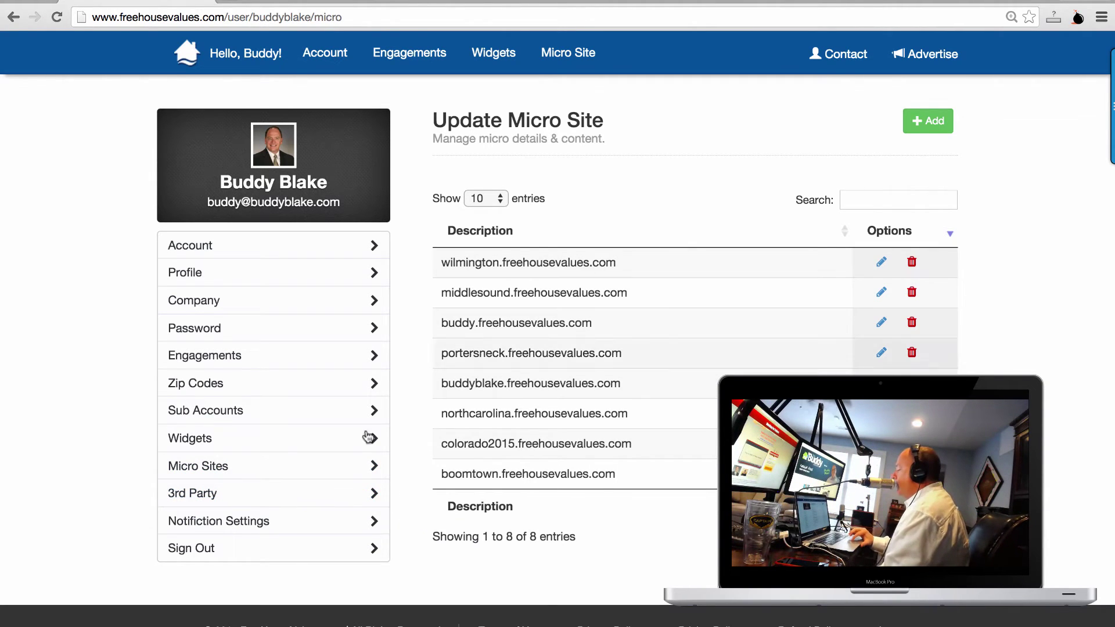
{"action": "mouse_move", "coordinate": [238, 498]}
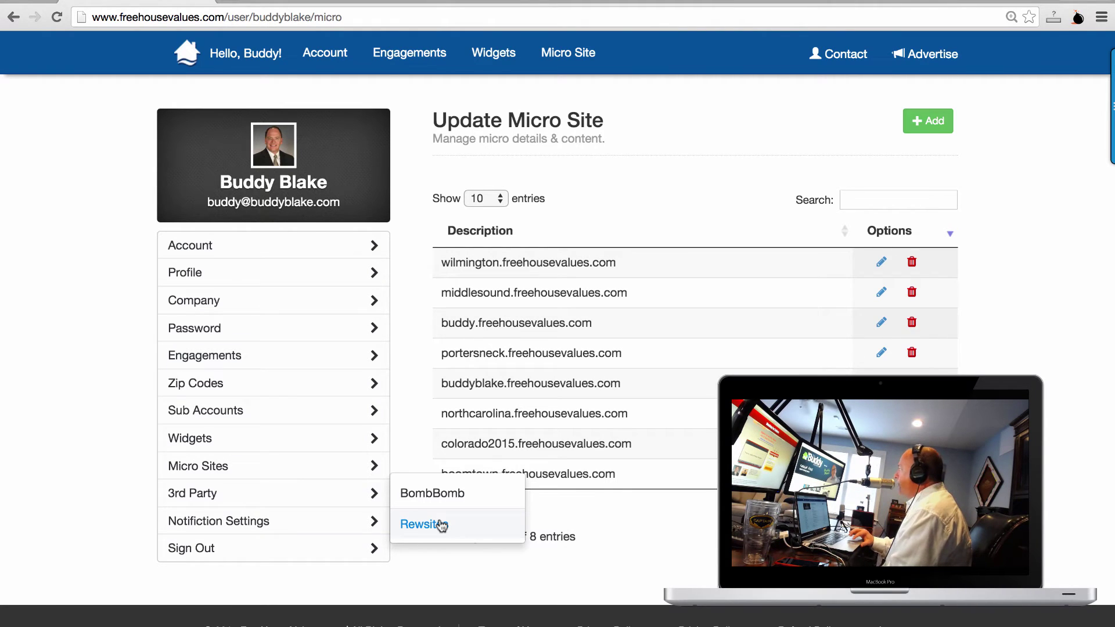
Open the notification settings and look over the SMS notifications and the engagement auto-responder message
{"action": "left_click", "coordinate": [290, 525]}
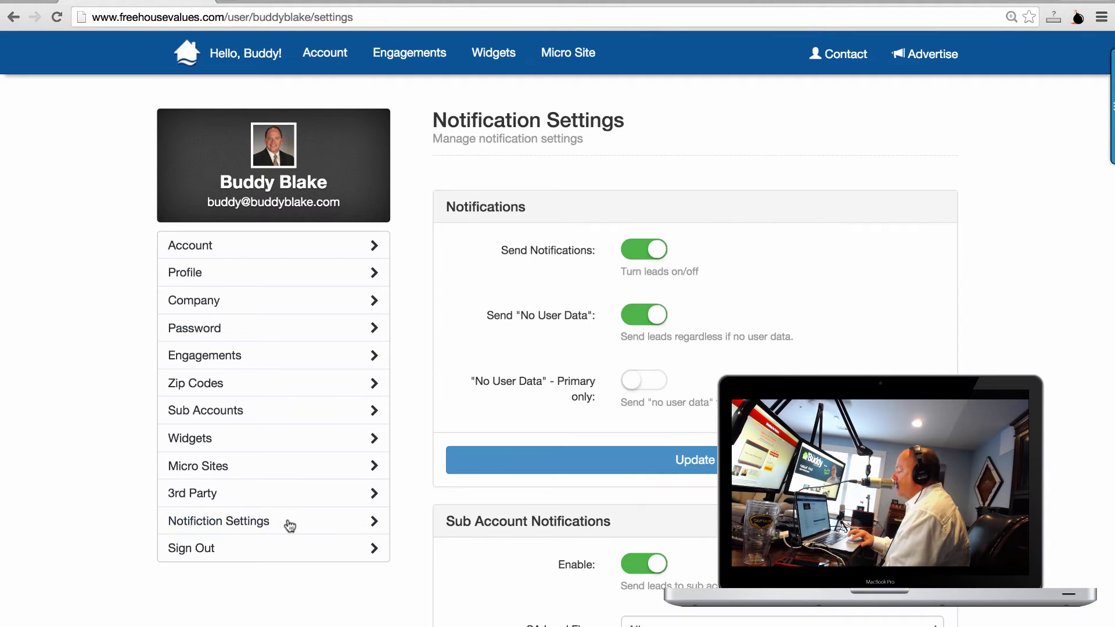
{"action": "scroll", "coordinate": [491, 471], "scroll_direction": "down", "scroll_amount": 10}
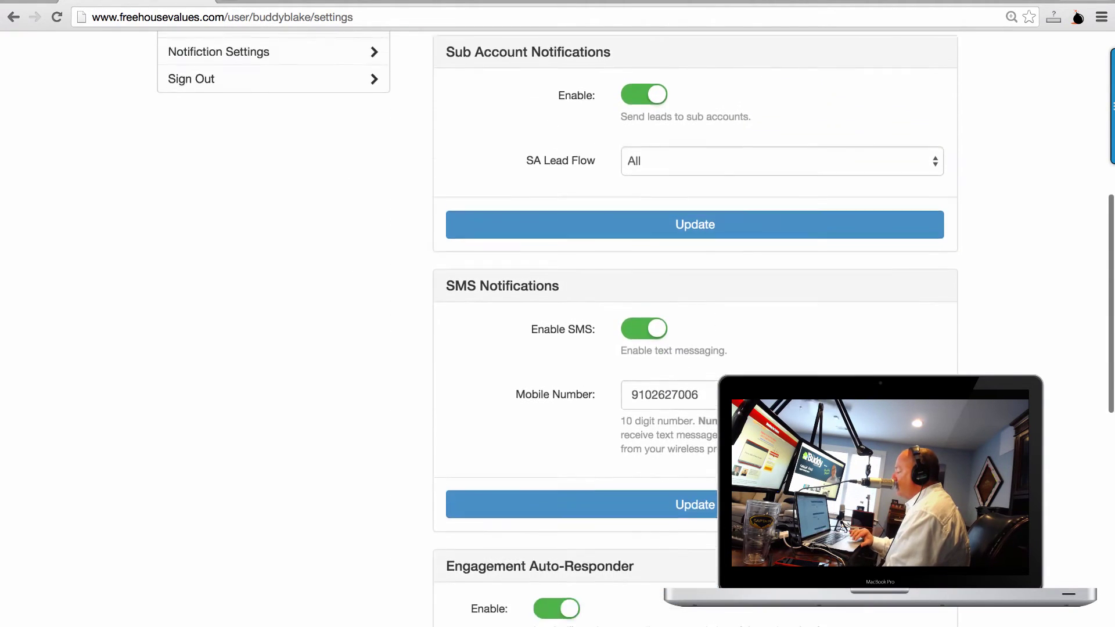
{"action": "scroll", "coordinate": [695, 329], "scroll_direction": "down", "scroll_amount": 10}
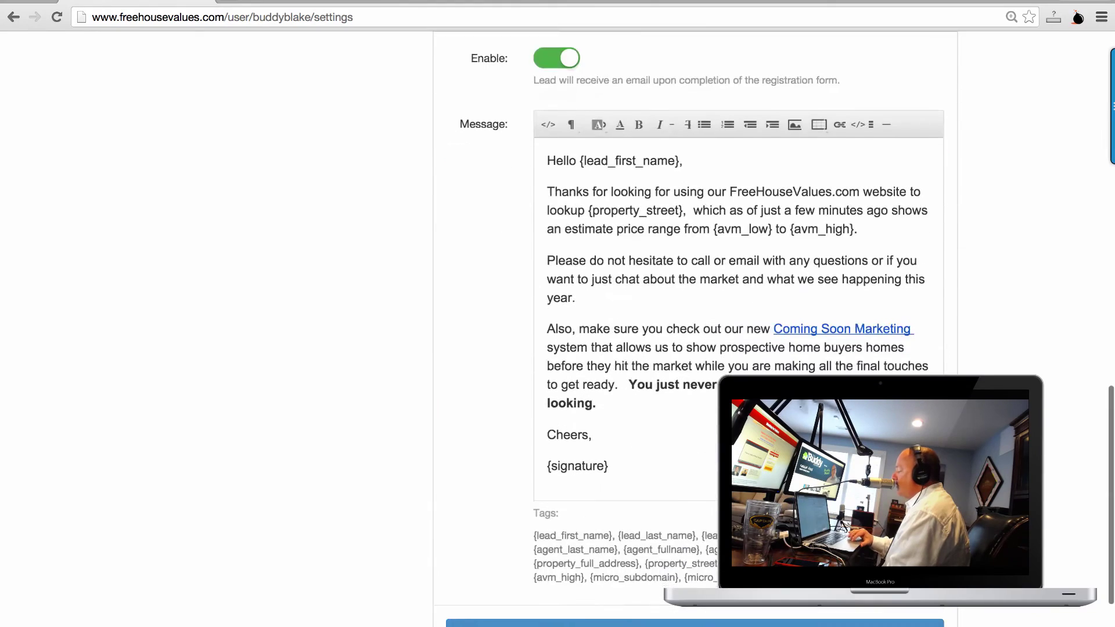
{"action": "scroll", "coordinate": [695, 329], "scroll_direction": "up", "scroll_amount": 18}
{"action": "scroll", "coordinate": [695, 329], "scroll_direction": "down", "scroll_amount": 12}
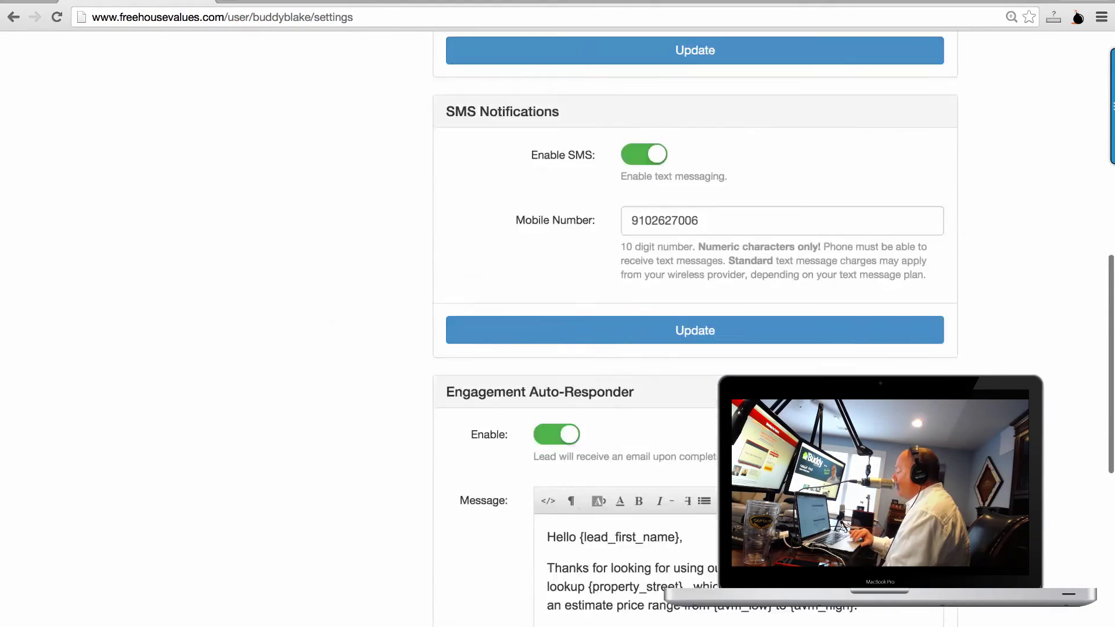
{"action": "scroll", "coordinate": [695, 330], "scroll_direction": "down", "scroll_amount": 2}
{"action": "scroll", "coordinate": [695, 329], "scroll_direction": "up", "scroll_amount": 6}
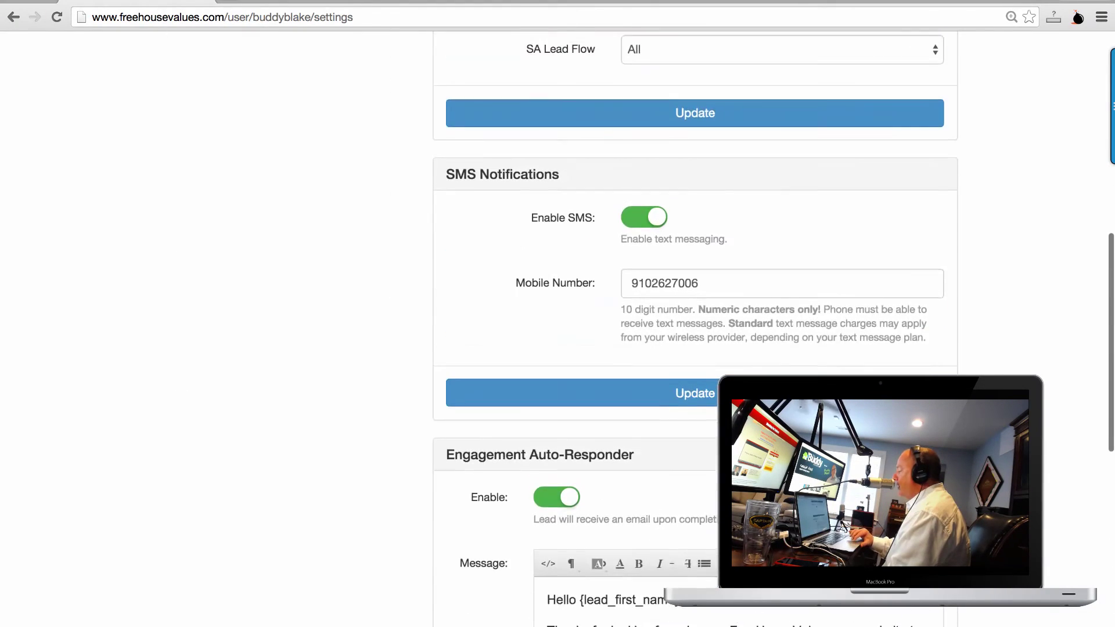
Review the general, "No User Data" and sub account notification options, including the SA Lead Flow setting
{"action": "scroll", "coordinate": [695, 330], "scroll_direction": "up", "scroll_amount": 3}
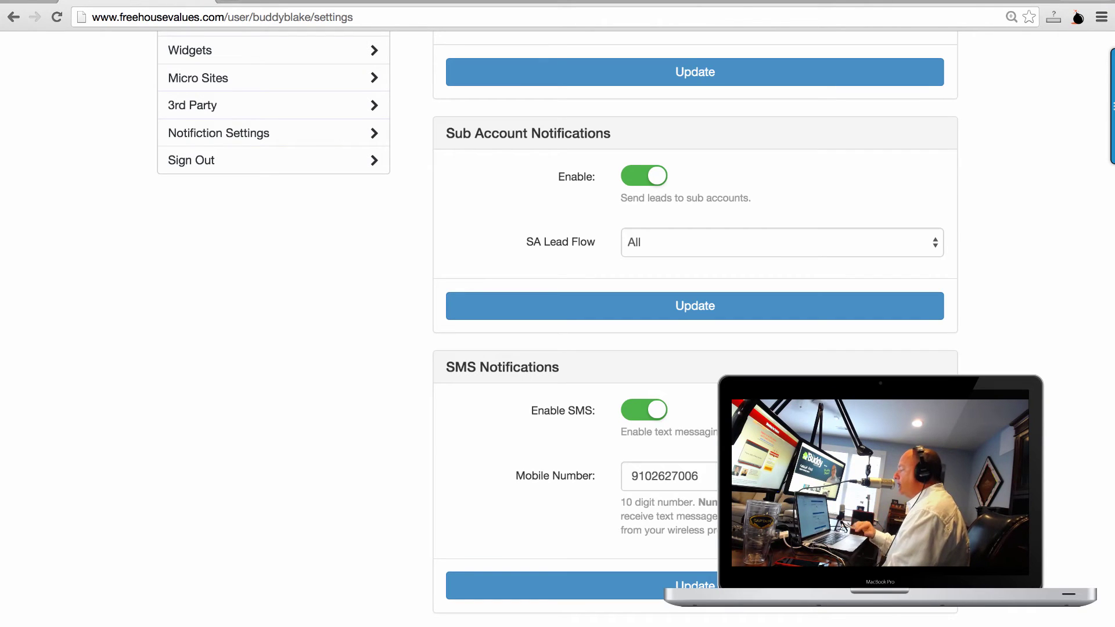
{"action": "scroll", "coordinate": [636, 329], "scroll_direction": "up", "scroll_amount": 4}
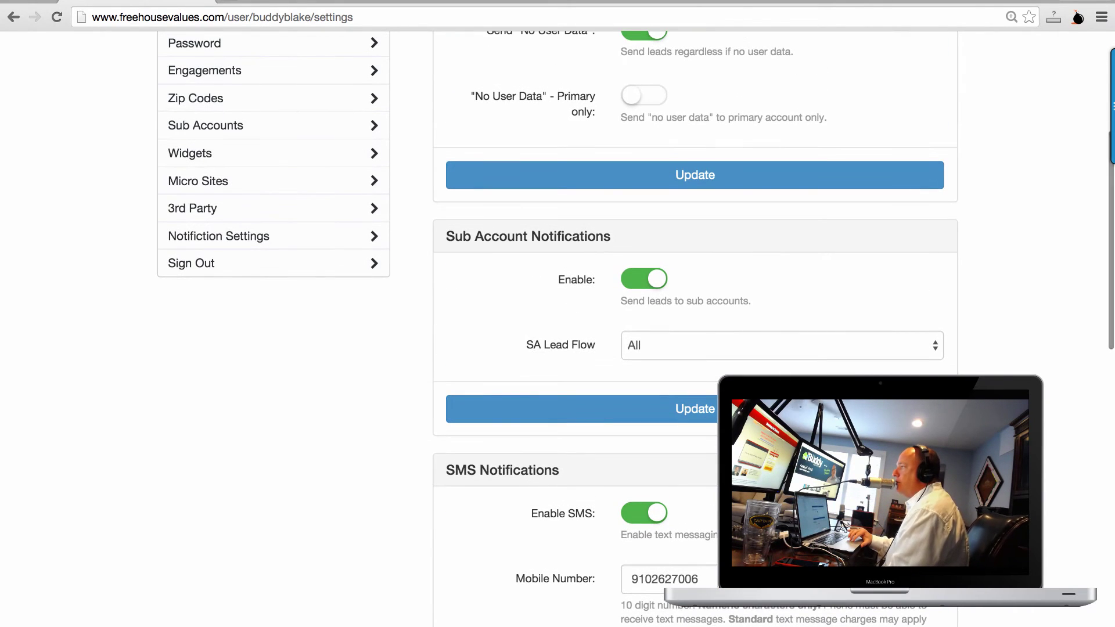
{"action": "scroll", "coordinate": [636, 329], "scroll_direction": "up", "scroll_amount": 3}
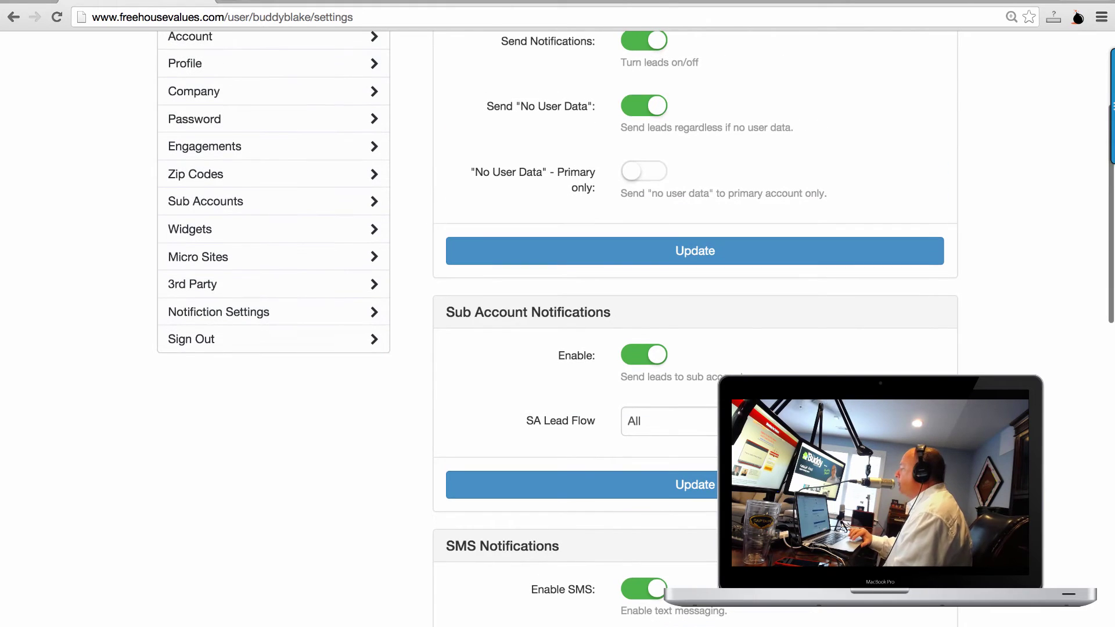
{"action": "scroll", "coordinate": [636, 328], "scroll_direction": "down", "scroll_amount": 3}
{"action": "scroll", "coordinate": [636, 328], "scroll_direction": "down", "scroll_amount": 6}
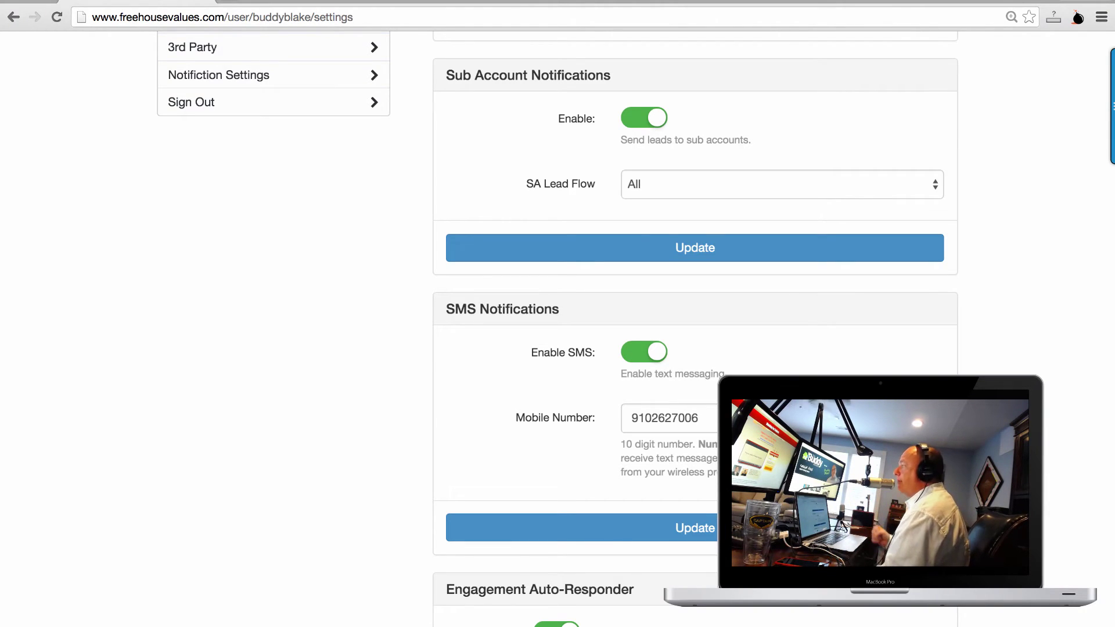
{"action": "scroll", "coordinate": [696, 325], "scroll_direction": "down", "scroll_amount": 5}
View the sub accounts page and open the zip code assignment page
{"action": "scroll", "coordinate": [697, 325], "scroll_direction": "up", "scroll_amount": 12}
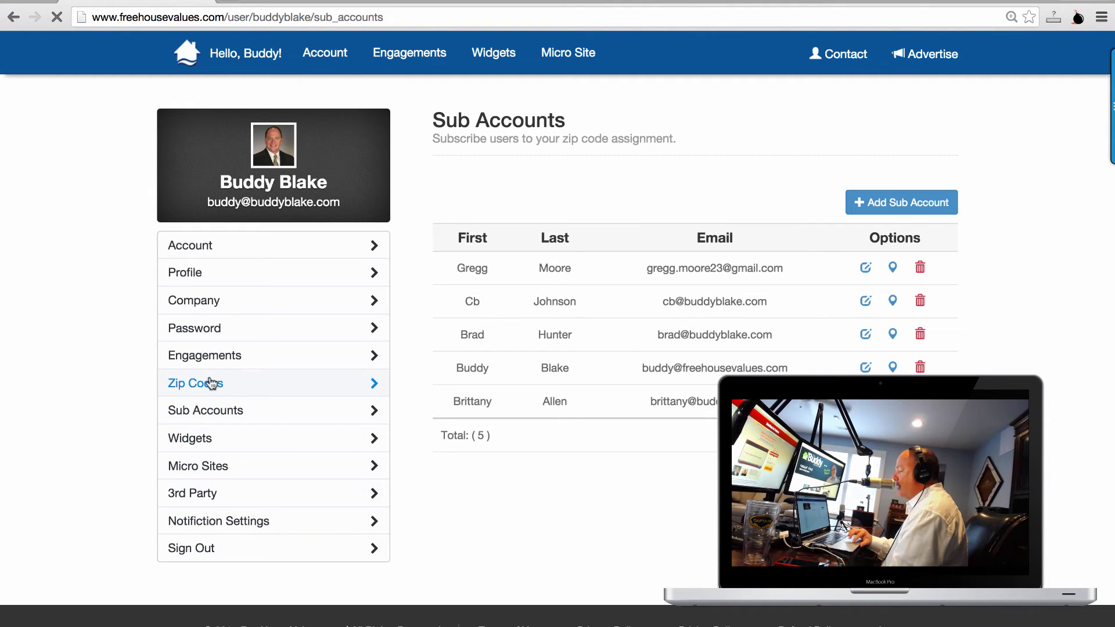
{"action": "left_click", "coordinate": [217, 394]}
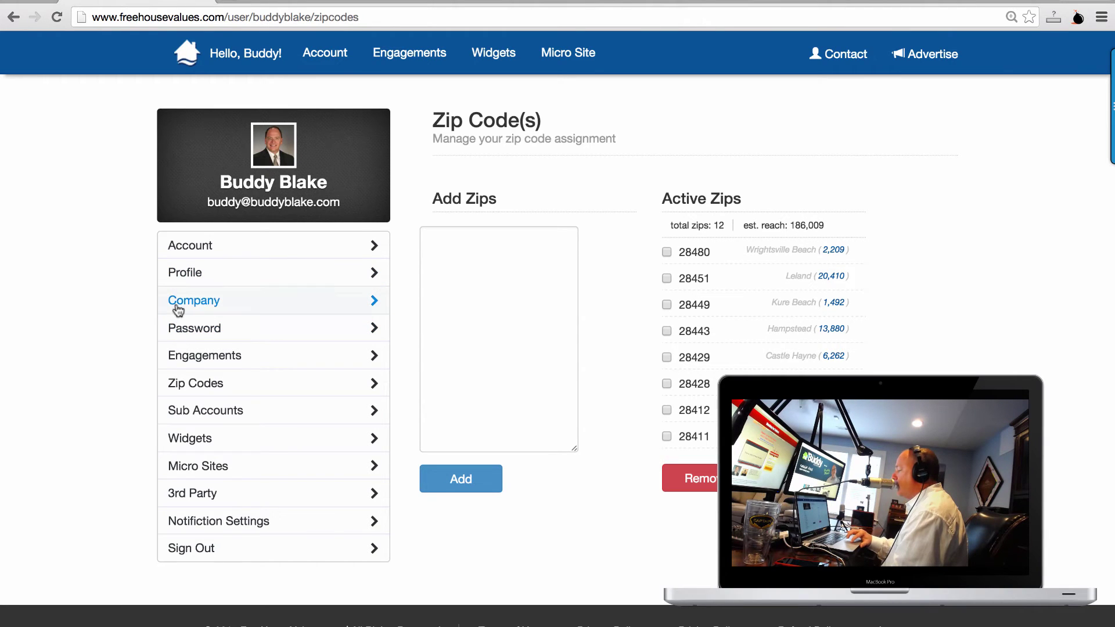
{"action": "mouse_move", "coordinate": [216, 365]}
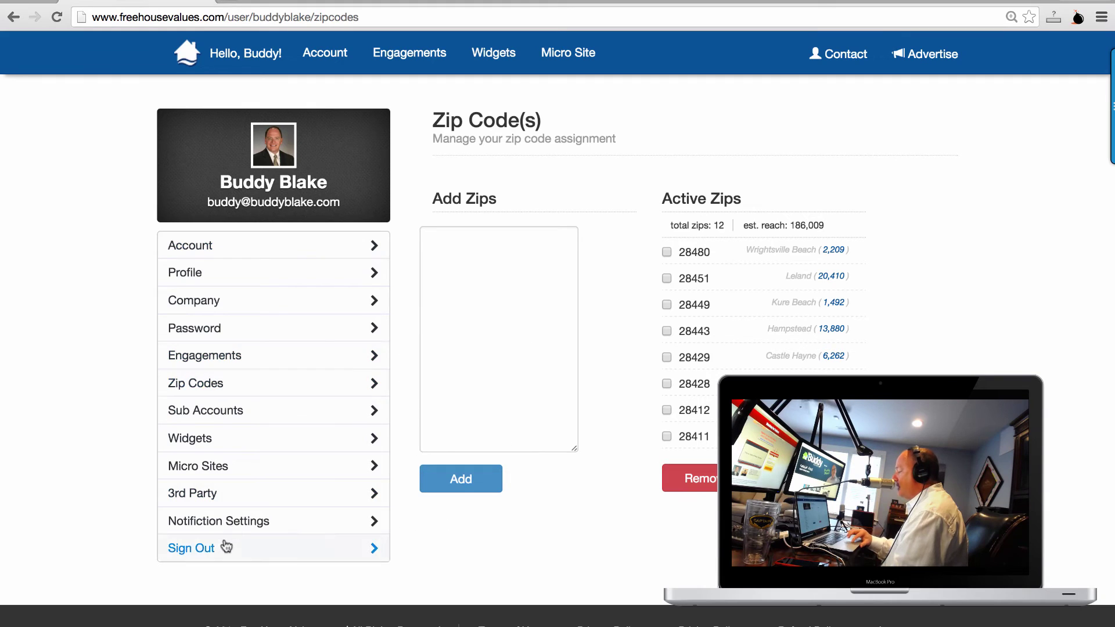
Go to freehousevalues.biz and open its Pricing page
{"action": "left_click", "coordinate": [391, 17]}
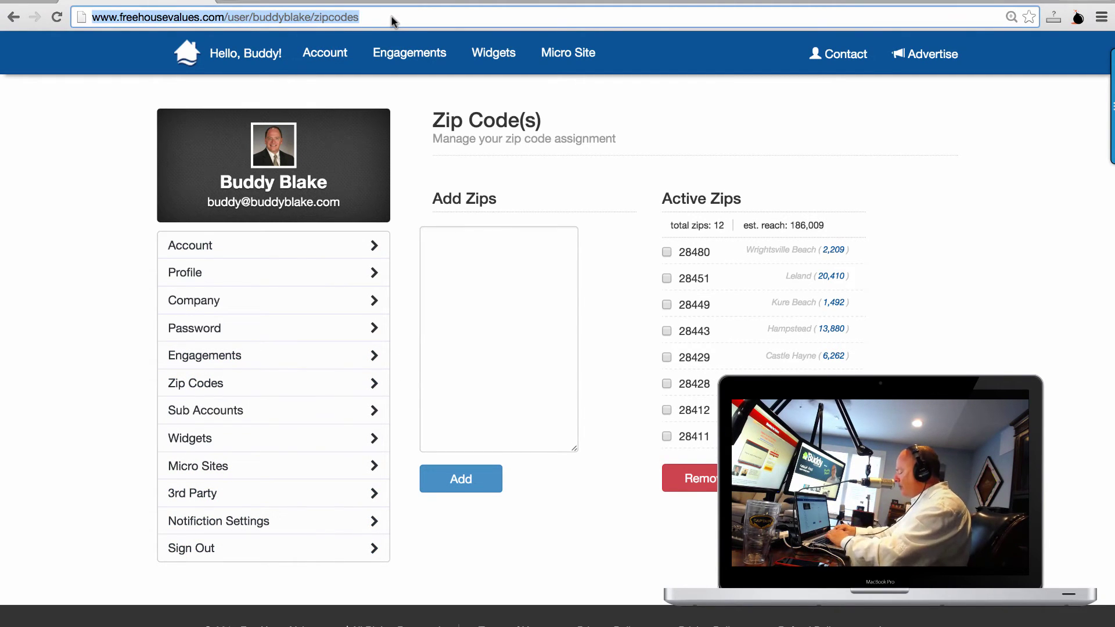
{"action": "type", "text": "freehousevalues."}
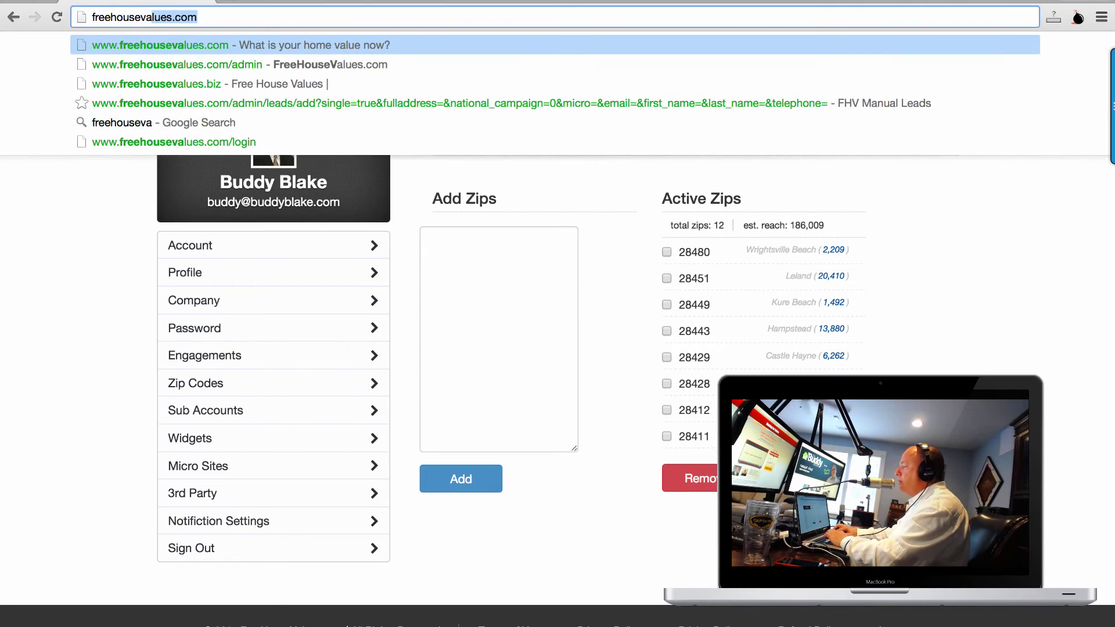
{"action": "type", "text": "biz"}
{"action": "key", "text": "Return"}
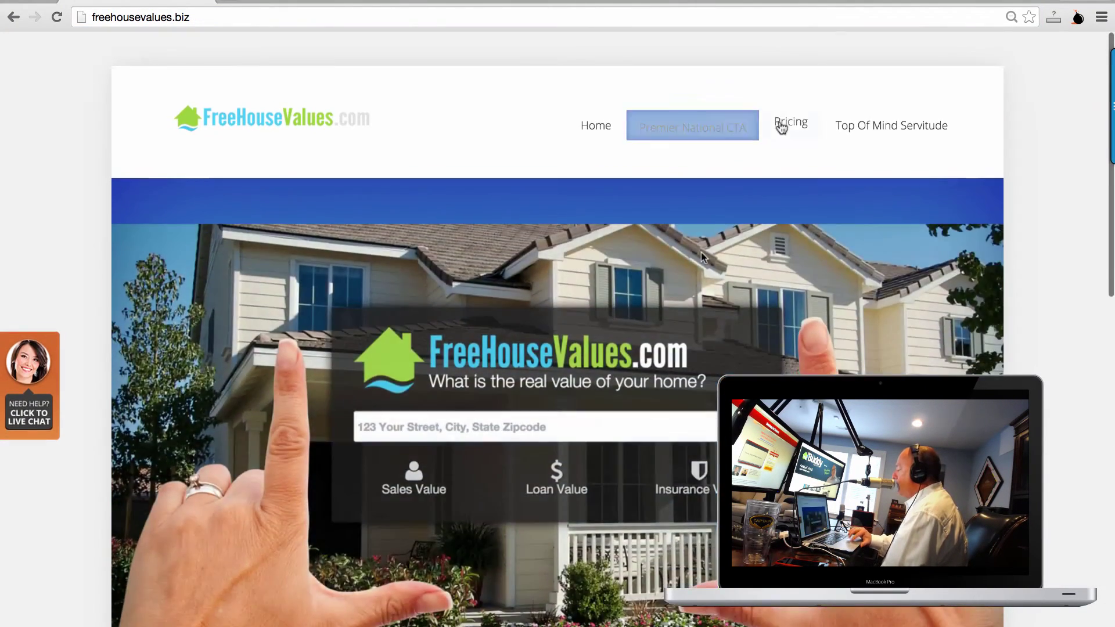
{"action": "left_click", "coordinate": [784, 125]}
Read through the Self Service plan's features on the pricing page, from the plan heading down to its last sign-up option
{"action": "scroll", "coordinate": [781, 126], "scroll_direction": "down", "scroll_amount": 4}
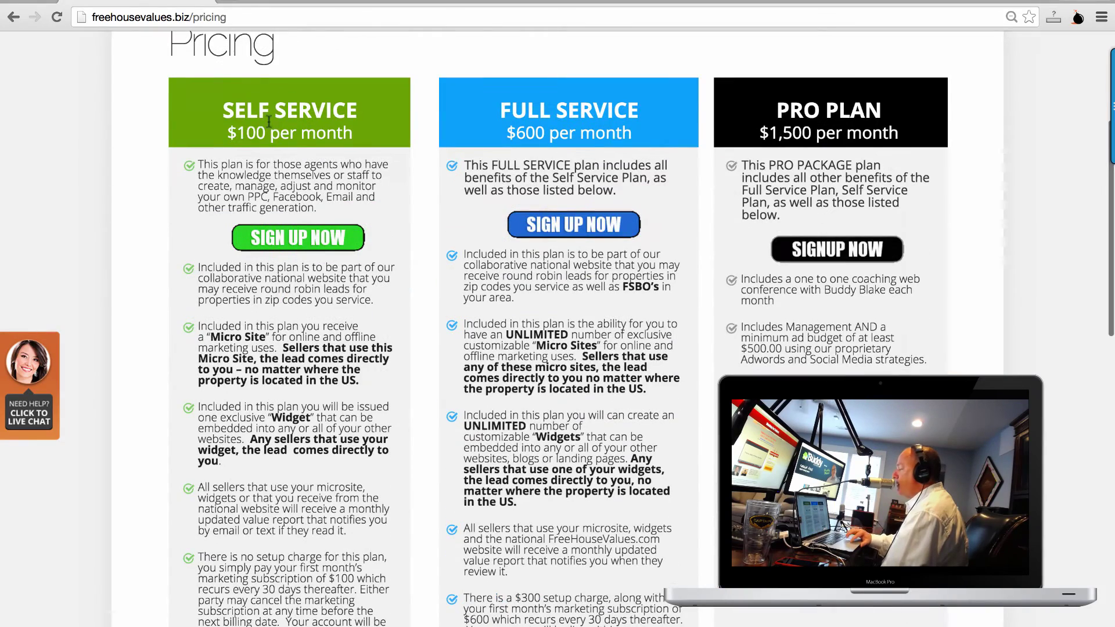
{"action": "scroll", "coordinate": [321, 124], "scroll_direction": "down", "scroll_amount": 3}
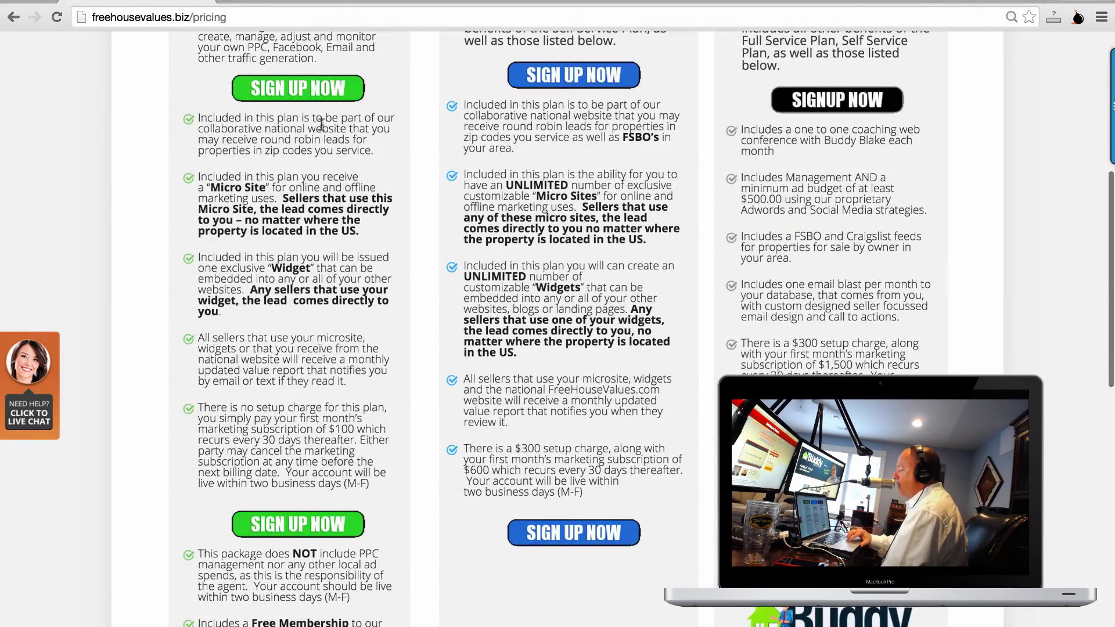
{"action": "scroll", "coordinate": [312, 287], "scroll_direction": "up", "scroll_amount": 1}
{"action": "scroll", "coordinate": [312, 288], "scroll_direction": "down", "scroll_amount": 5}
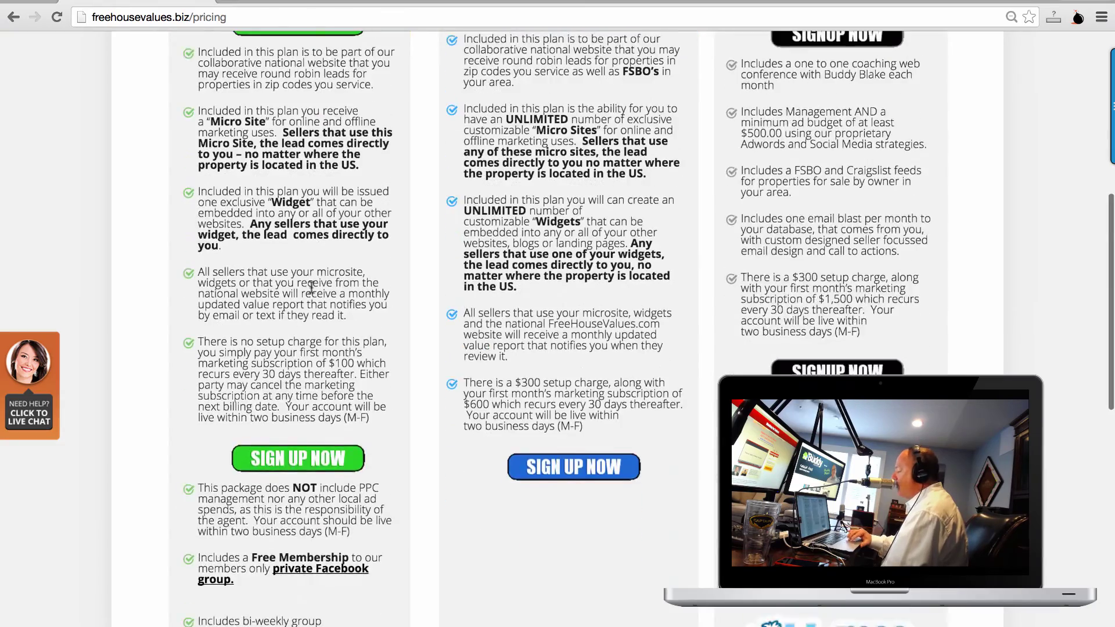
{"action": "scroll", "coordinate": [312, 290], "scroll_direction": "down", "scroll_amount": 3}
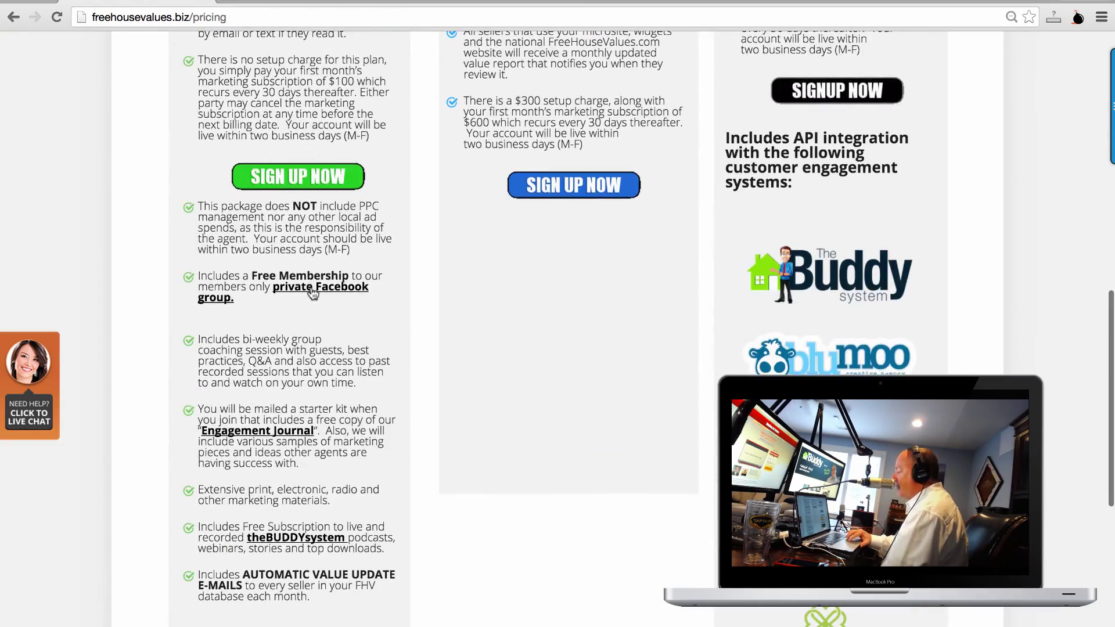
{"action": "scroll", "coordinate": [312, 293], "scroll_direction": "up", "scroll_amount": 7}
{"action": "scroll", "coordinate": [312, 288], "scroll_direction": "down", "scroll_amount": 11}
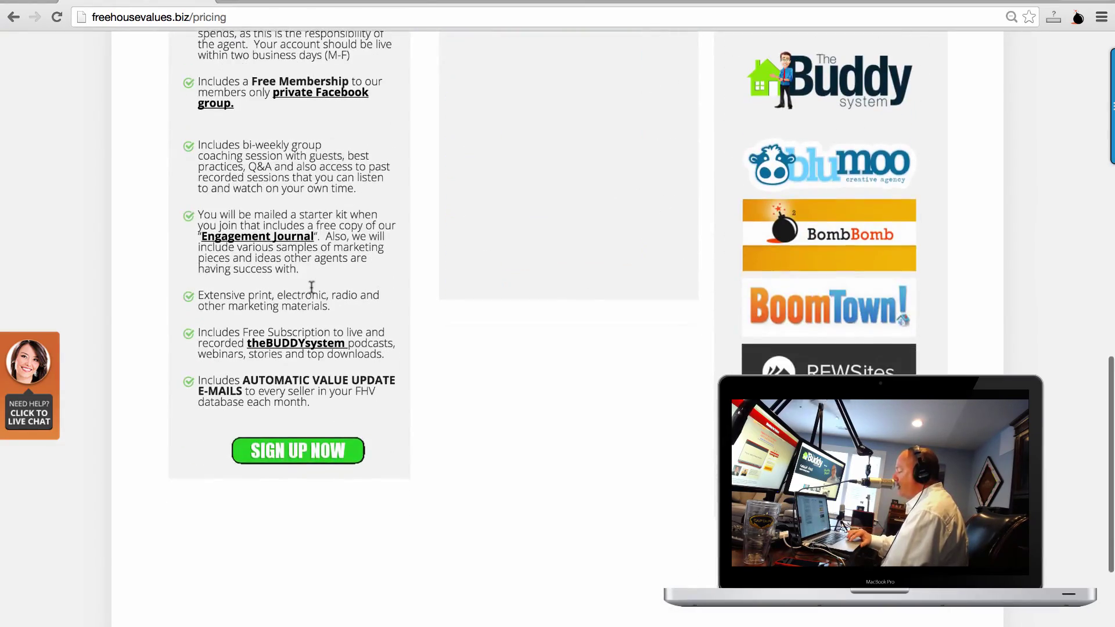
{"action": "scroll", "coordinate": [311, 287], "scroll_direction": "up", "scroll_amount": 9}
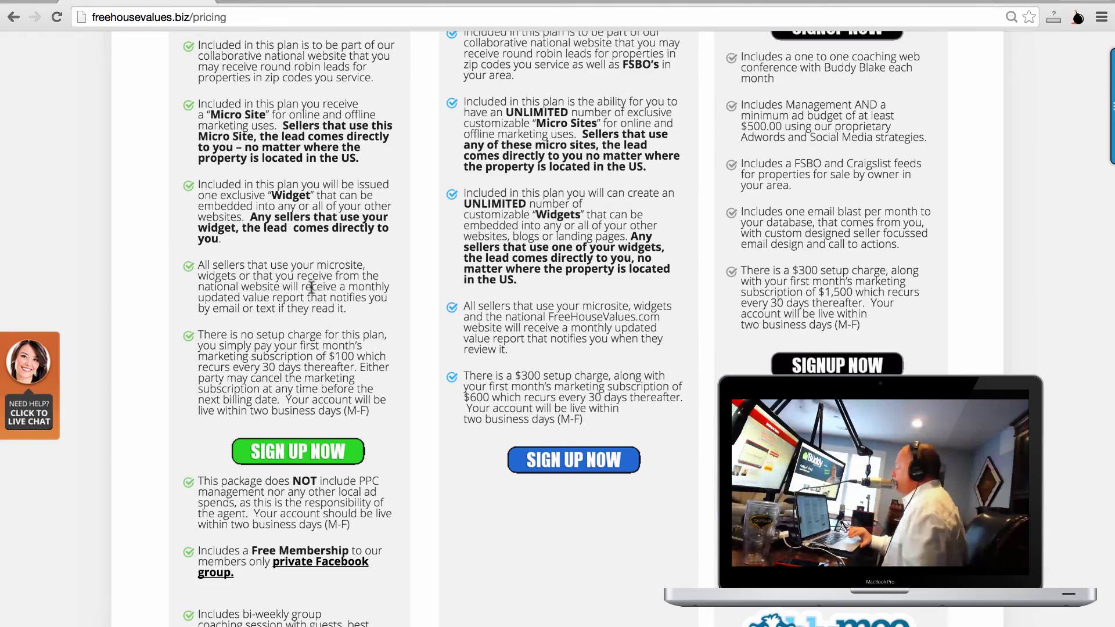
Review the Pro Plan's API integrations with customer engagement systems, such as The Buddy System, Blumoo, BombBomb, BoomTown and REWSites
{"action": "scroll", "coordinate": [311, 287], "scroll_direction": "down", "scroll_amount": 4}
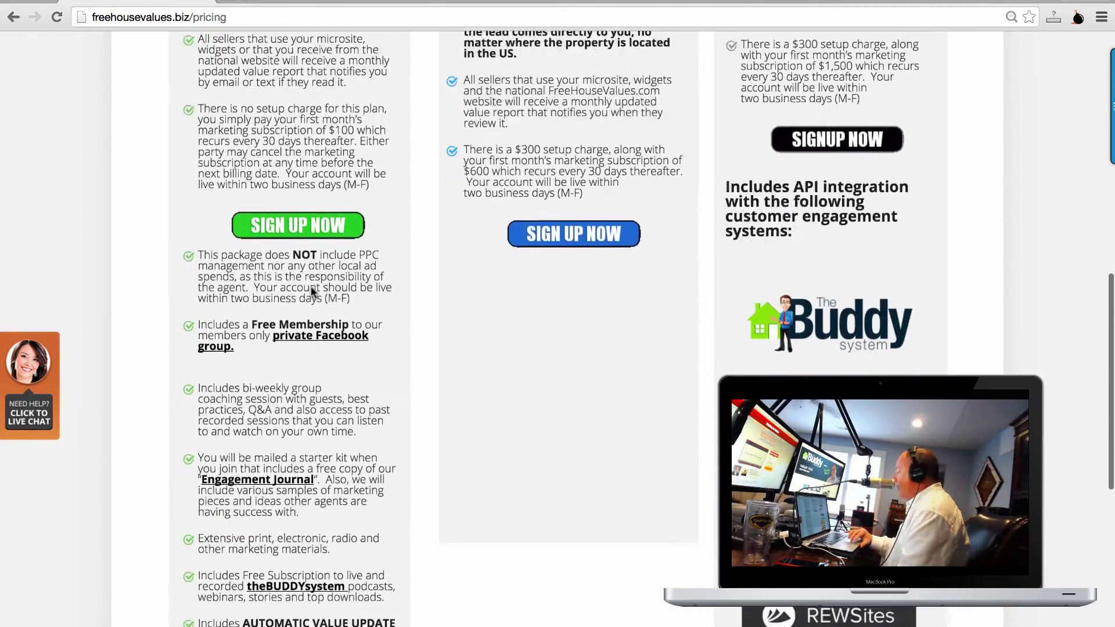
{"action": "scroll", "coordinate": [312, 287], "scroll_direction": "down", "scroll_amount": 2}
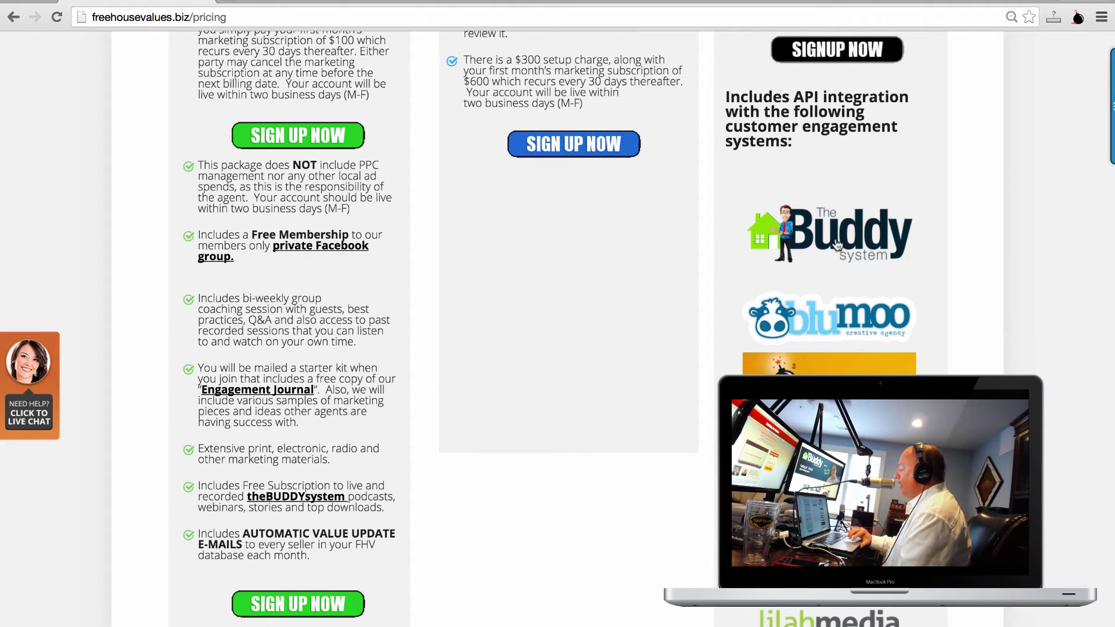
{"action": "scroll", "coordinate": [836, 246], "scroll_direction": "down", "scroll_amount": 3}
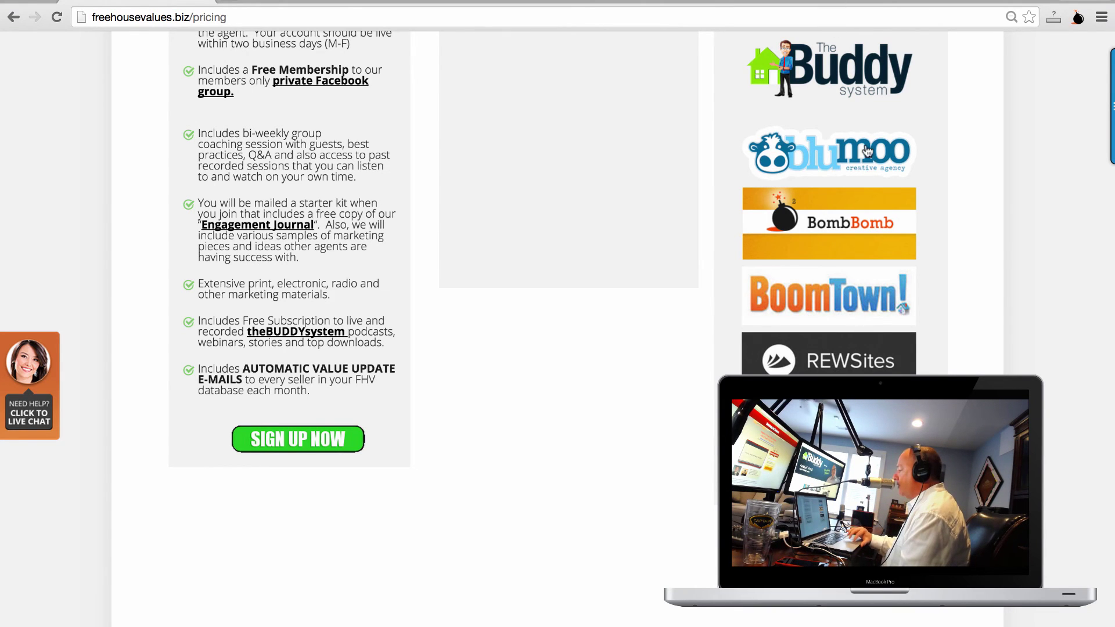
{"action": "scroll", "coordinate": [867, 150], "scroll_direction": "up", "scroll_amount": 8}
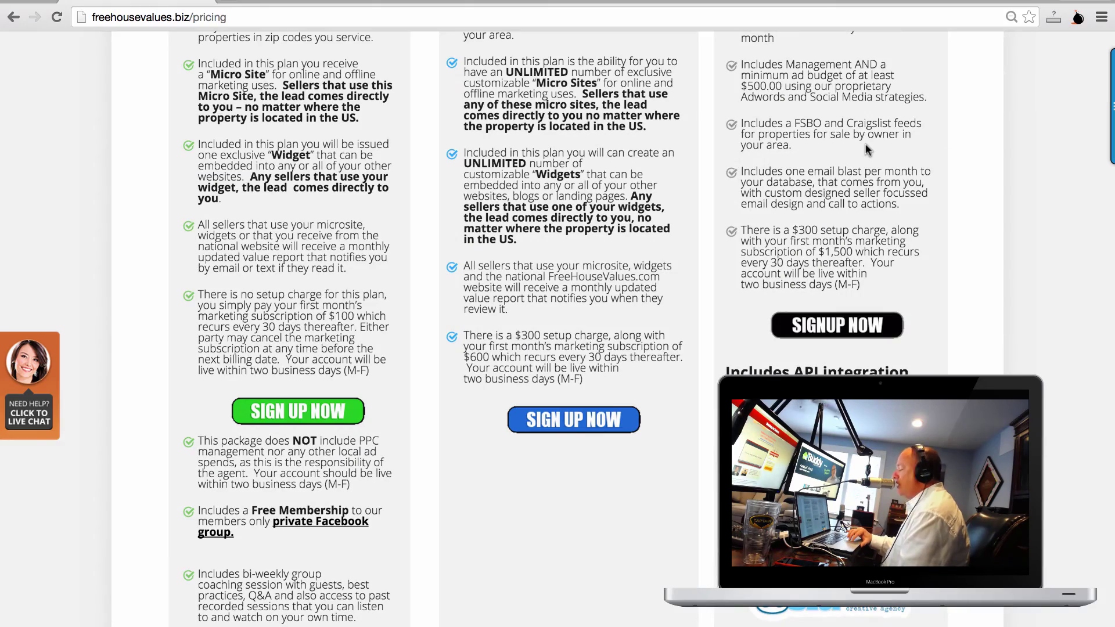
{"action": "scroll", "coordinate": [867, 151], "scroll_direction": "down", "scroll_amount": 7}
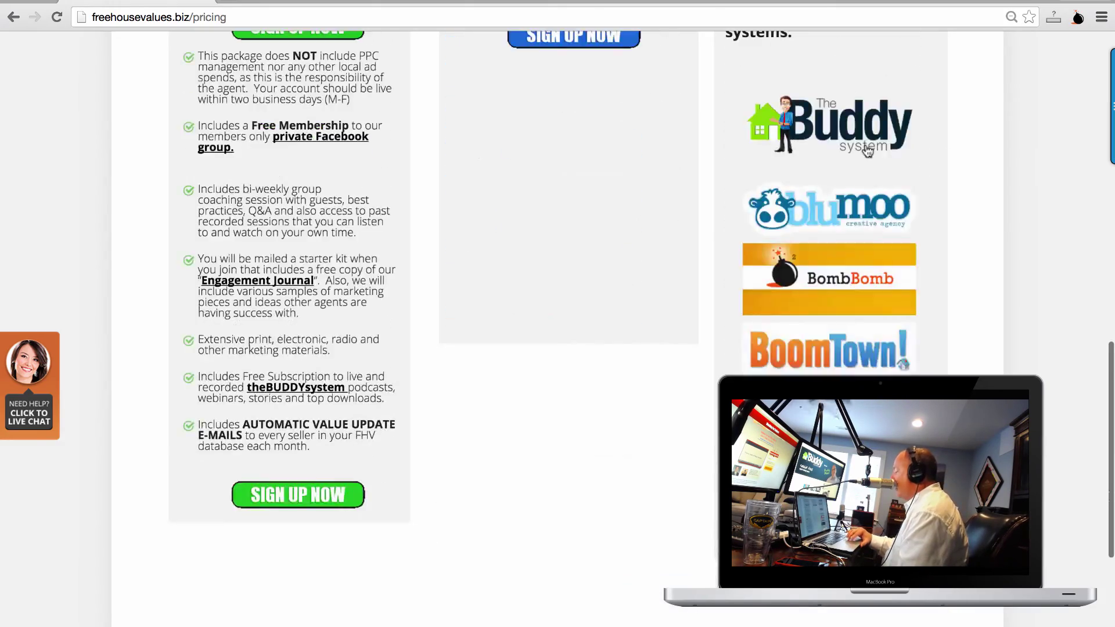
Return to the plan headings and compare the Full Service and Pro Plan prices and included benefits
{"action": "scroll", "coordinate": [867, 151], "scroll_direction": "up", "scroll_amount": 15}
{"action": "scroll", "coordinate": [865, 149], "scroll_direction": "up", "scroll_amount": 2}
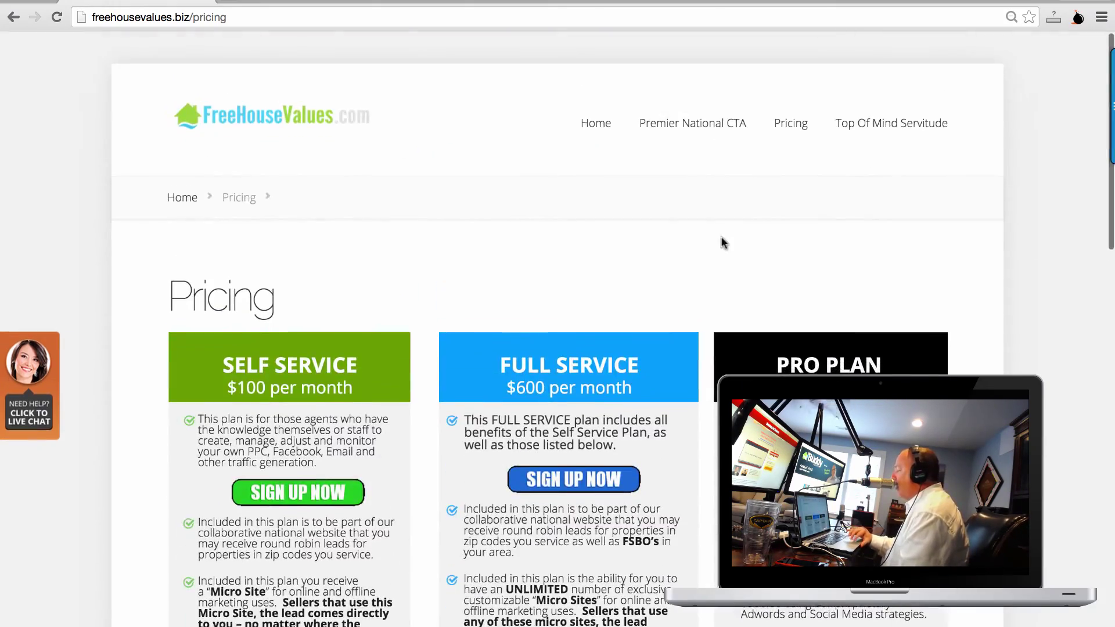
{"action": "scroll", "coordinate": [723, 242], "scroll_direction": "down", "scroll_amount": 4}
{"action": "scroll", "coordinate": [723, 241], "scroll_direction": "down", "scroll_amount": 3}
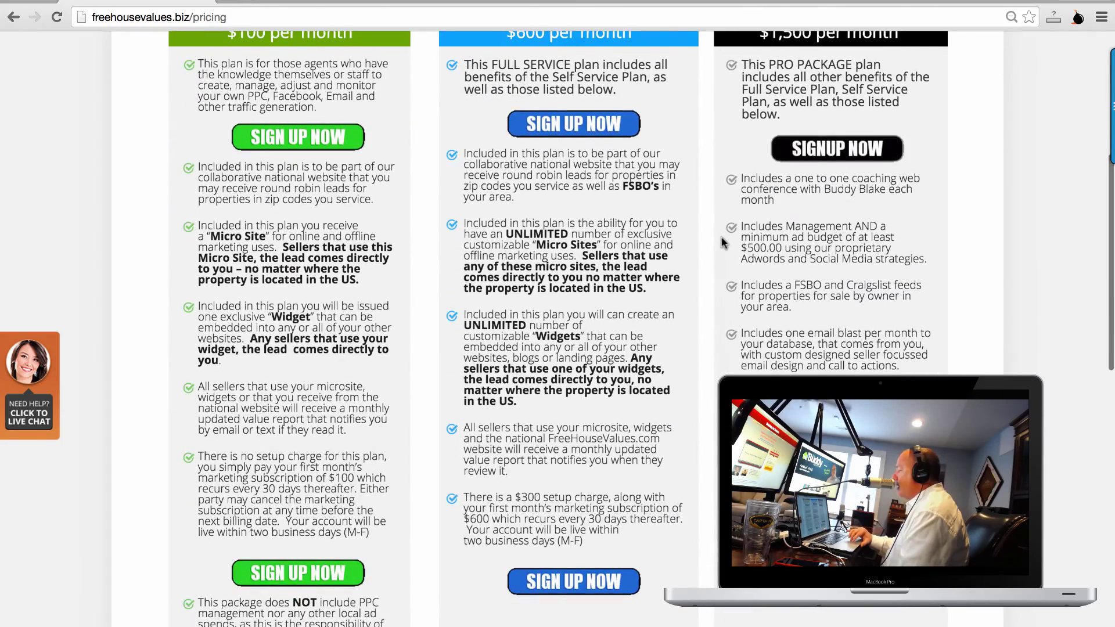
{"action": "scroll", "coordinate": [722, 241], "scroll_direction": "up", "scroll_amount": 3}
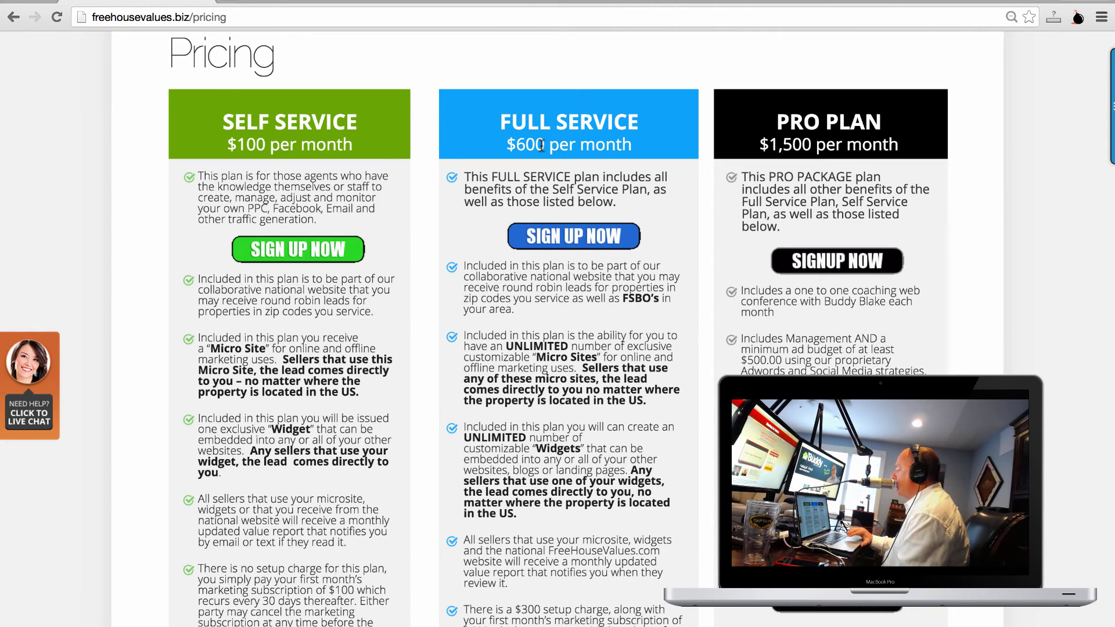
{"action": "scroll", "coordinate": [541, 145], "scroll_direction": "down", "scroll_amount": 2}
{"action": "scroll", "coordinate": [542, 147], "scroll_direction": "up", "scroll_amount": 3}
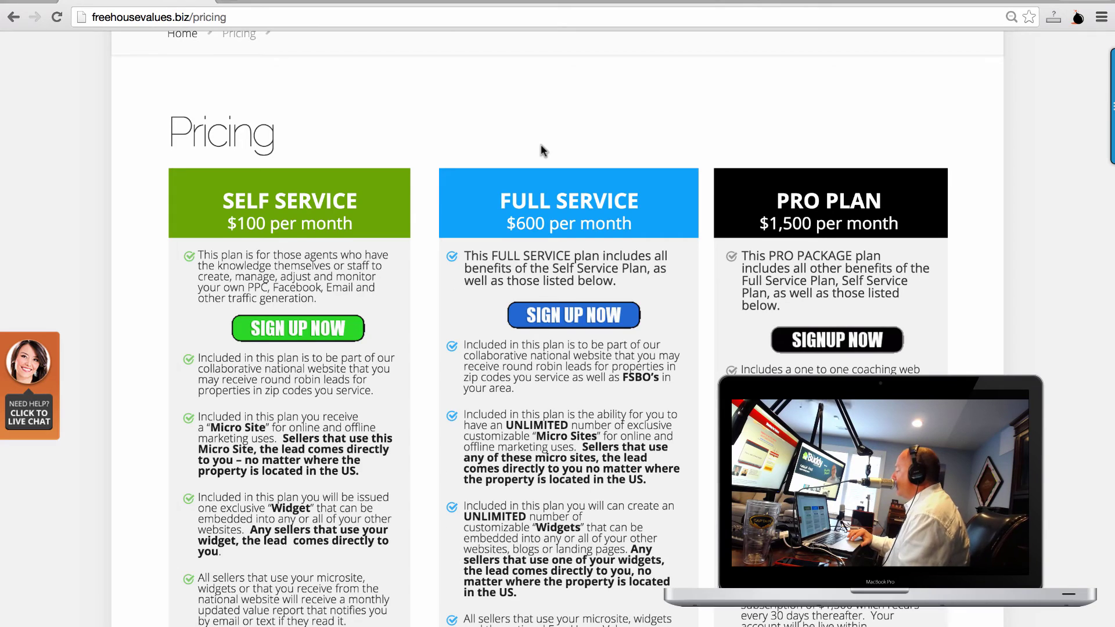
{"action": "scroll", "coordinate": [542, 149], "scroll_direction": "down", "scroll_amount": 3}
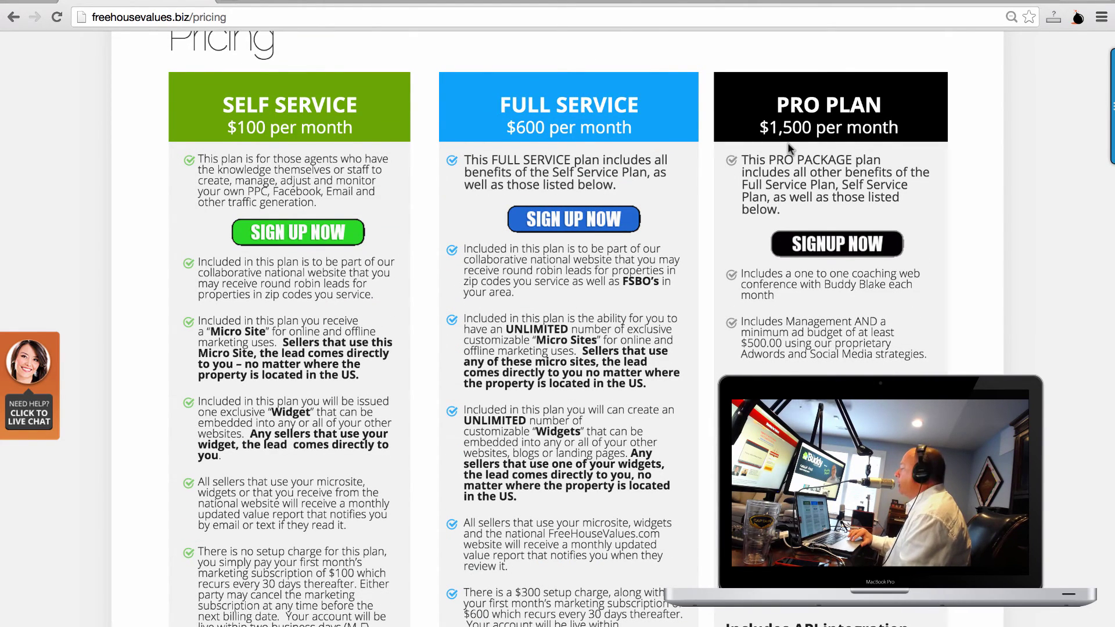
{"action": "scroll", "coordinate": [817, 132], "scroll_direction": "down", "scroll_amount": 8}
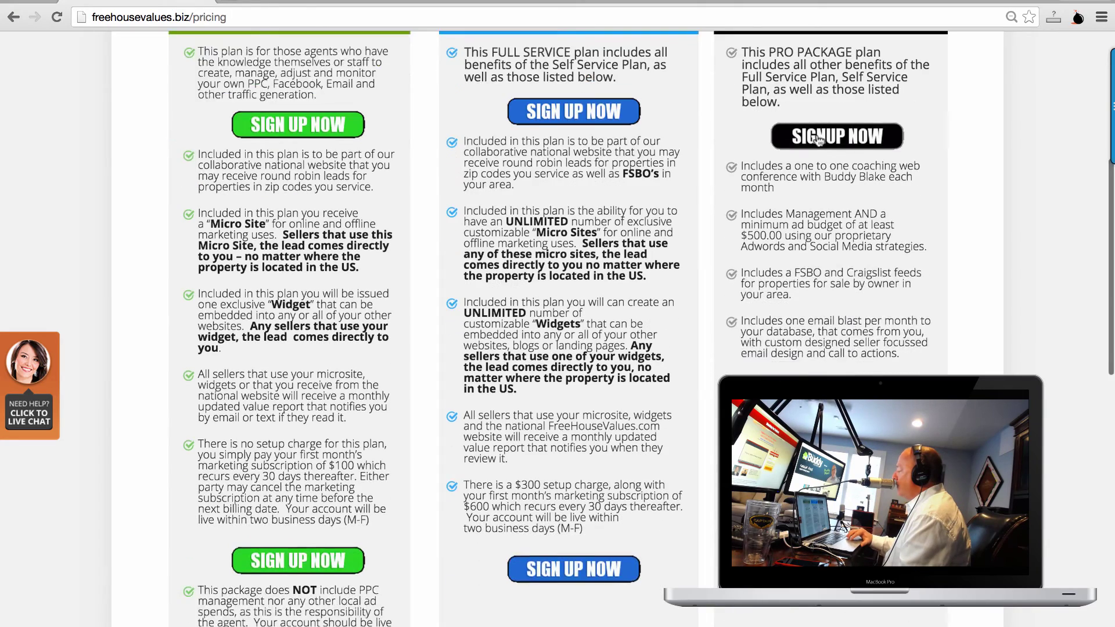